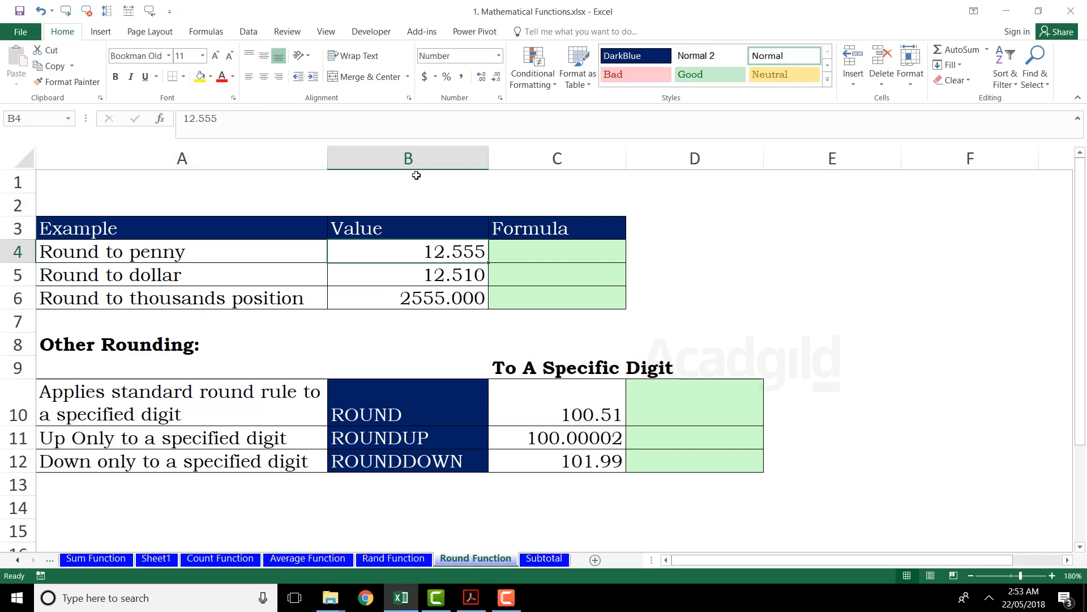
pyautogui.click(267, 260)
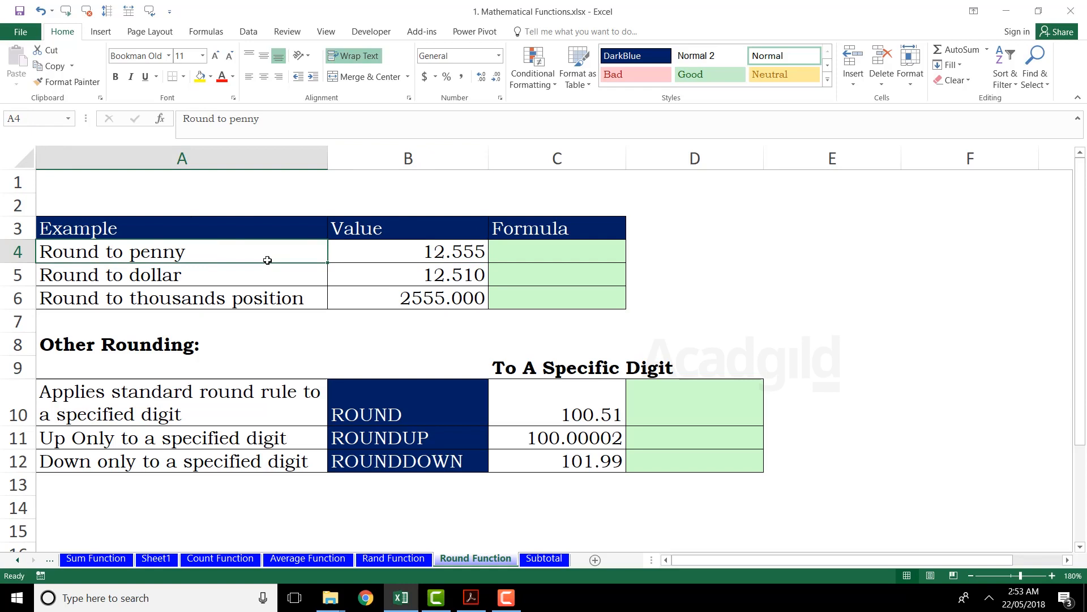
pyautogui.click(510, 252)
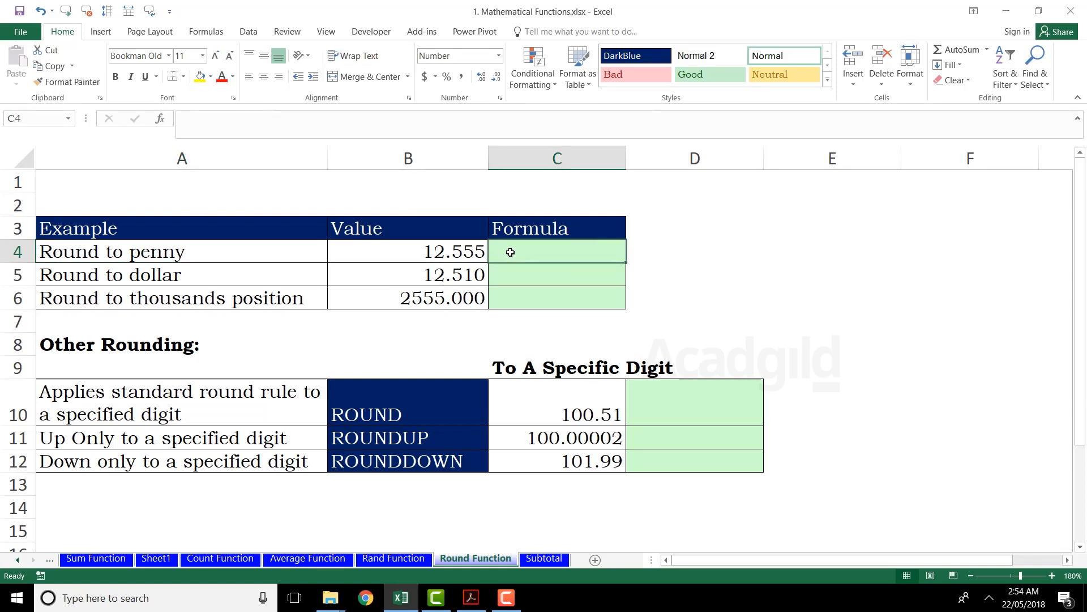
pyautogui.click(171, 282)
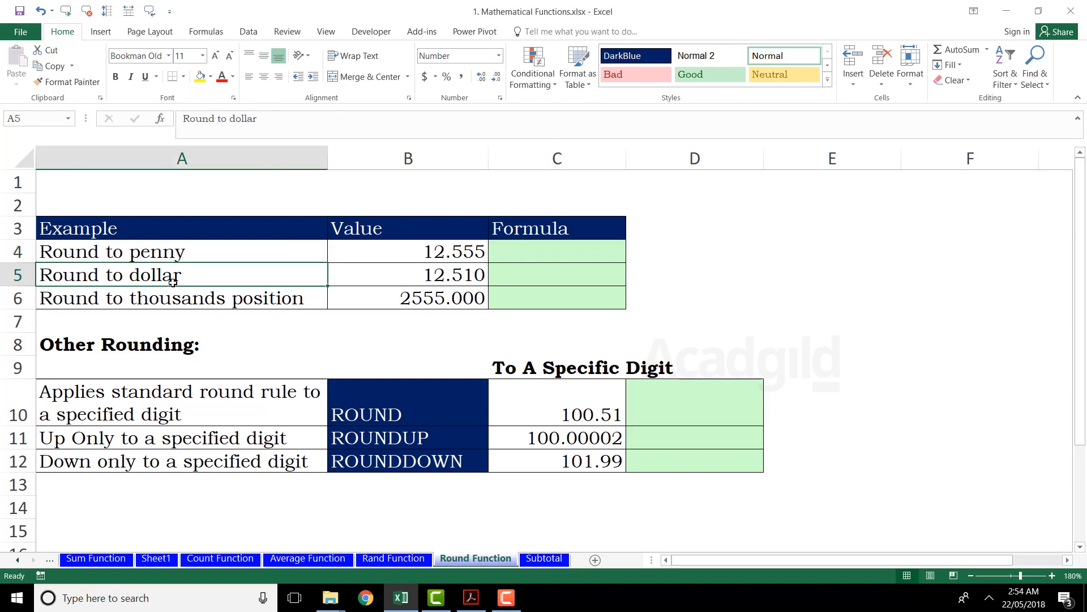
pyautogui.click(429, 266)
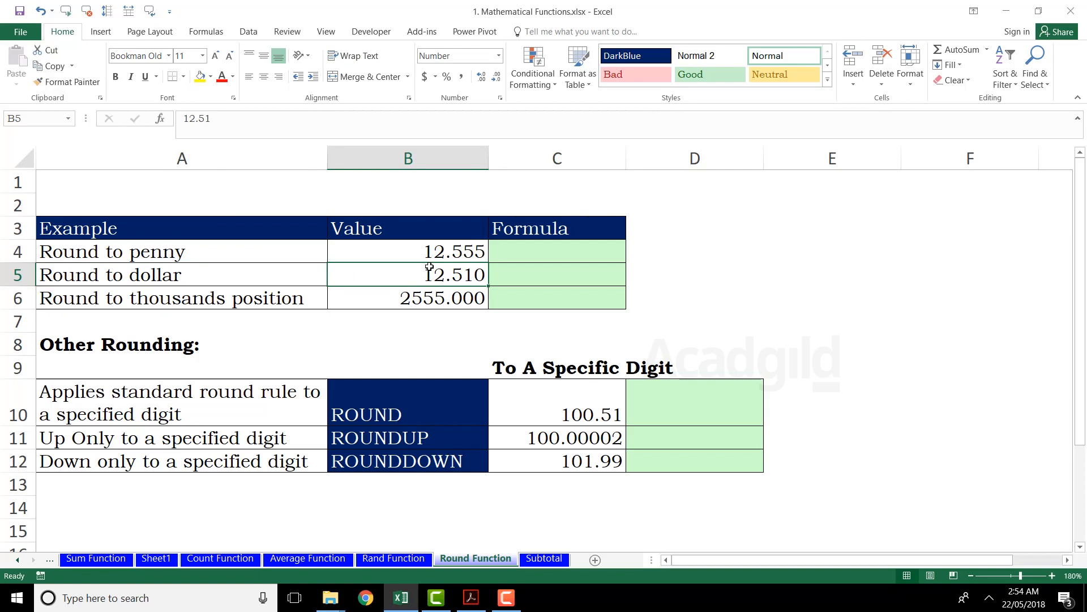
pyautogui.click(277, 295)
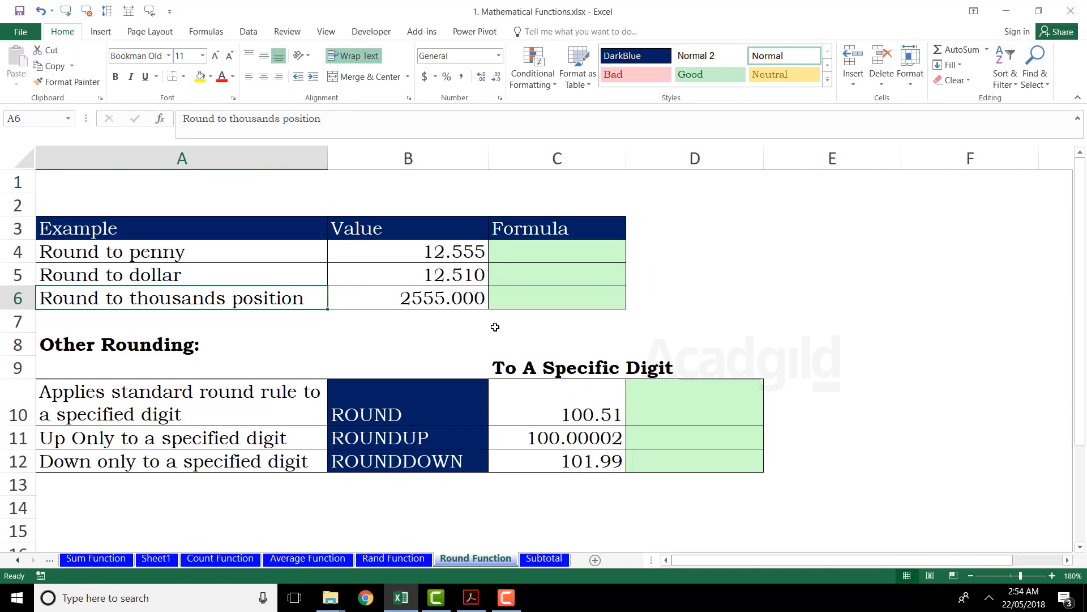
# Step: Round the penny example to two decimals by entering =ROUND(B4,2) in cell C4
pyautogui.click(565, 245)
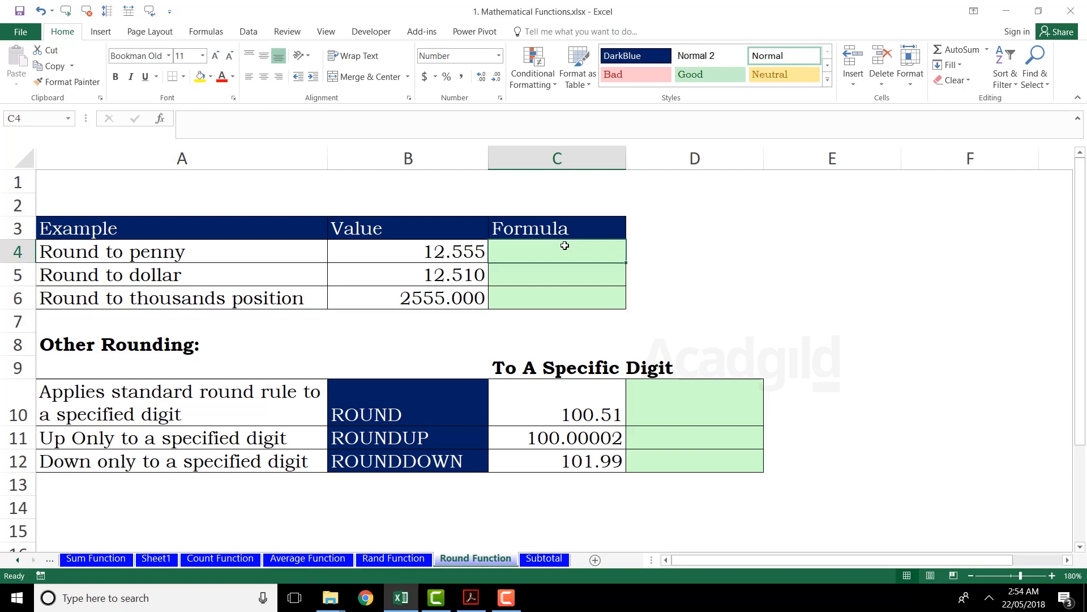
pyautogui.write('=round')
pyautogui.press('Tab')
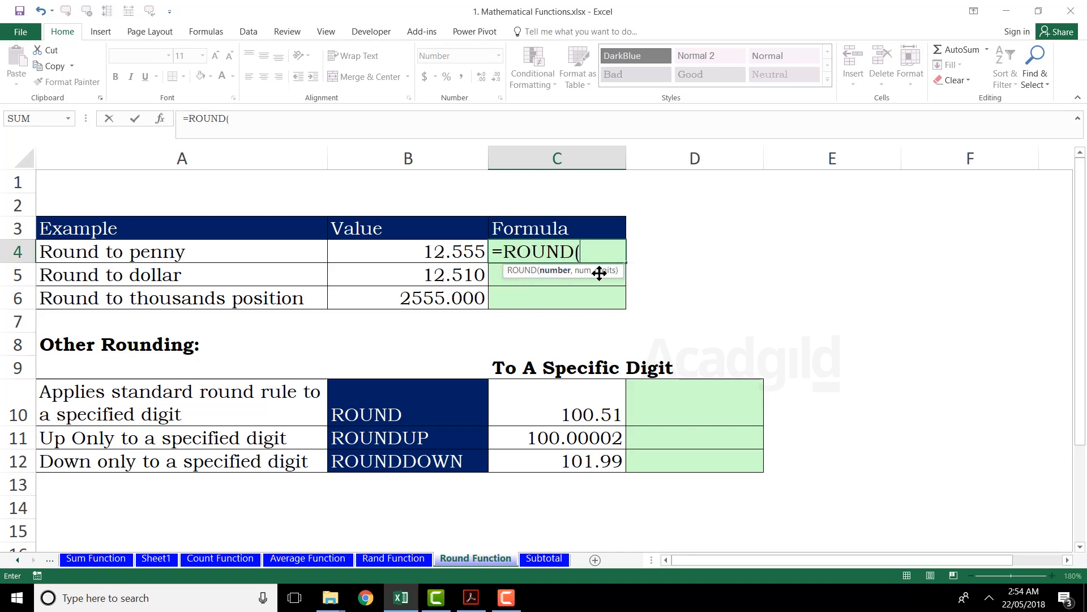
pyautogui.click(481, 251)
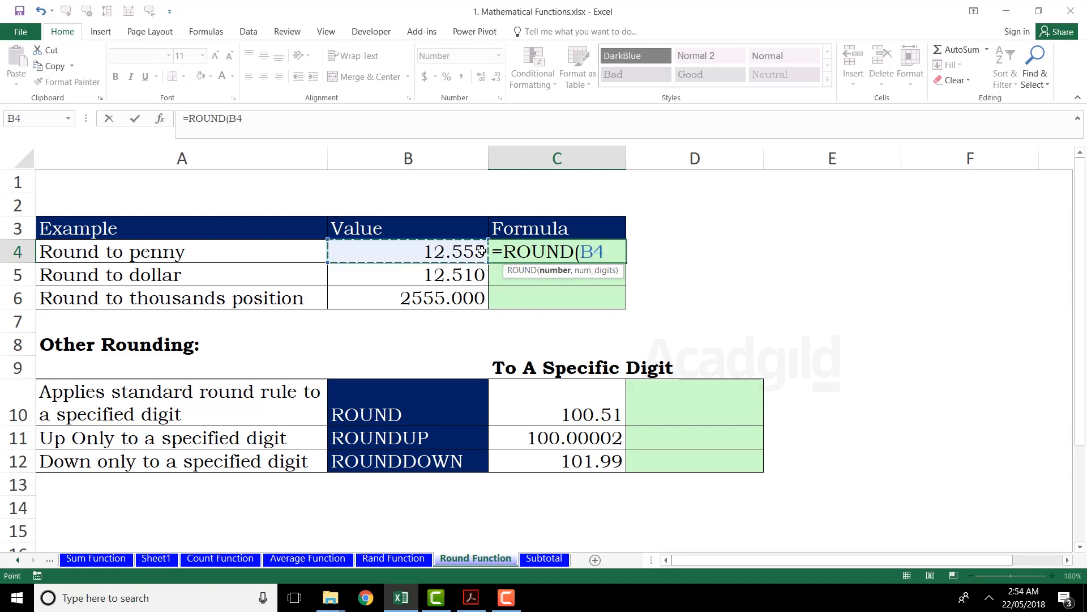
pyautogui.write(',2')
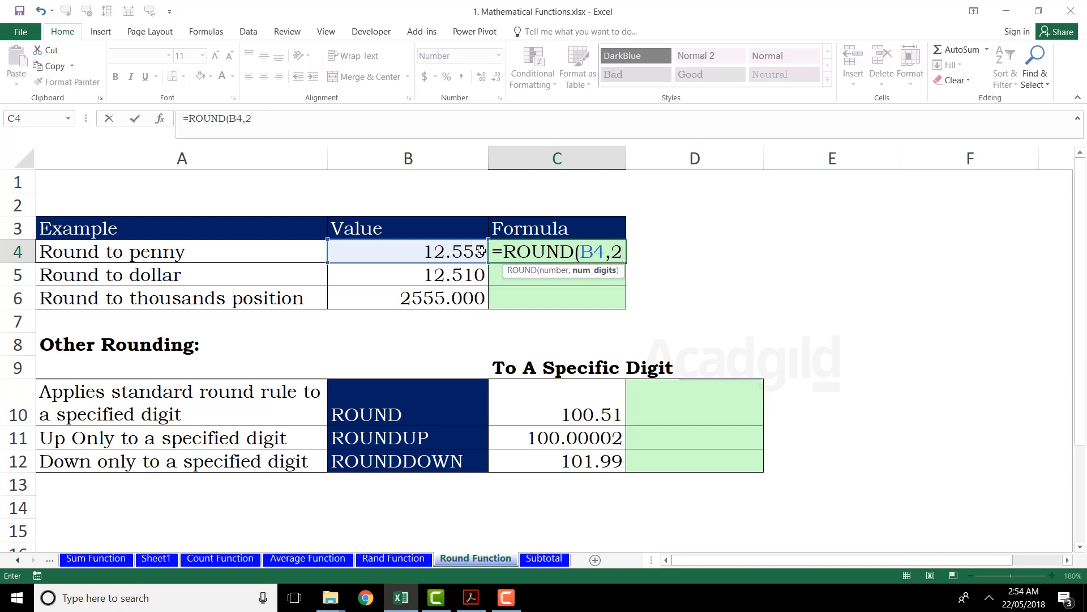
pyautogui.write(')')
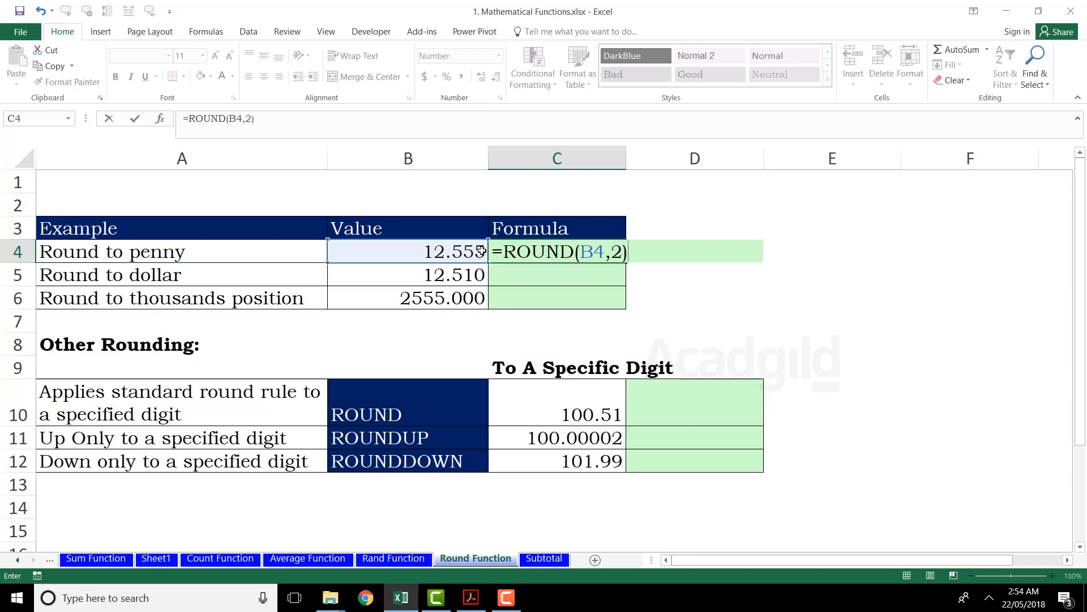
pyautogui.press('Return')
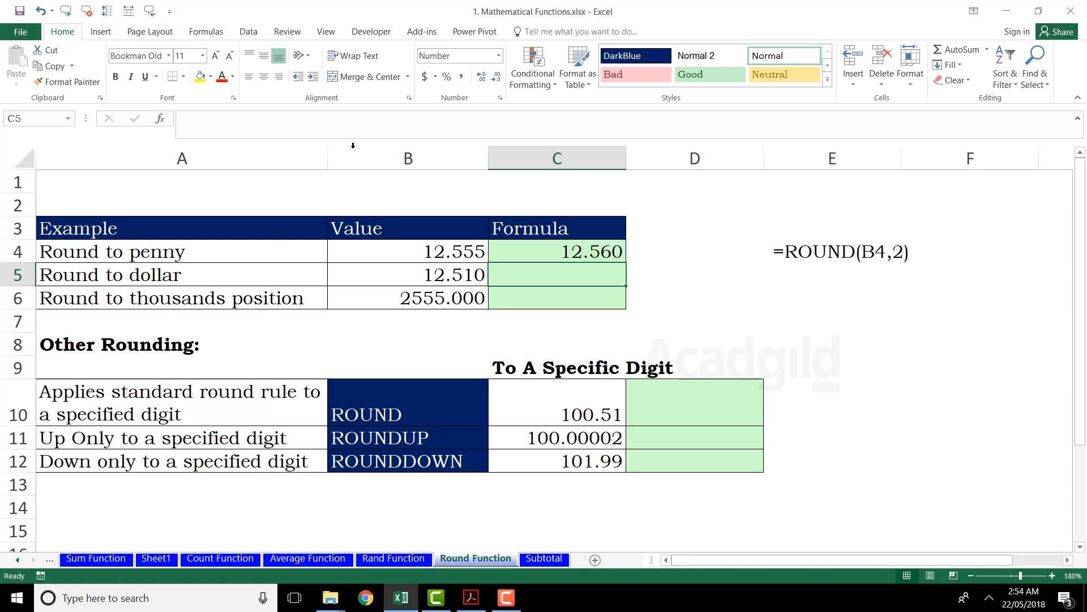
# Step: Change the number of digits in the C4 formula to 1 so it reads =ROUND(B4,1)
pyautogui.doubleClick(562, 248)
pyautogui.click(625, 256)
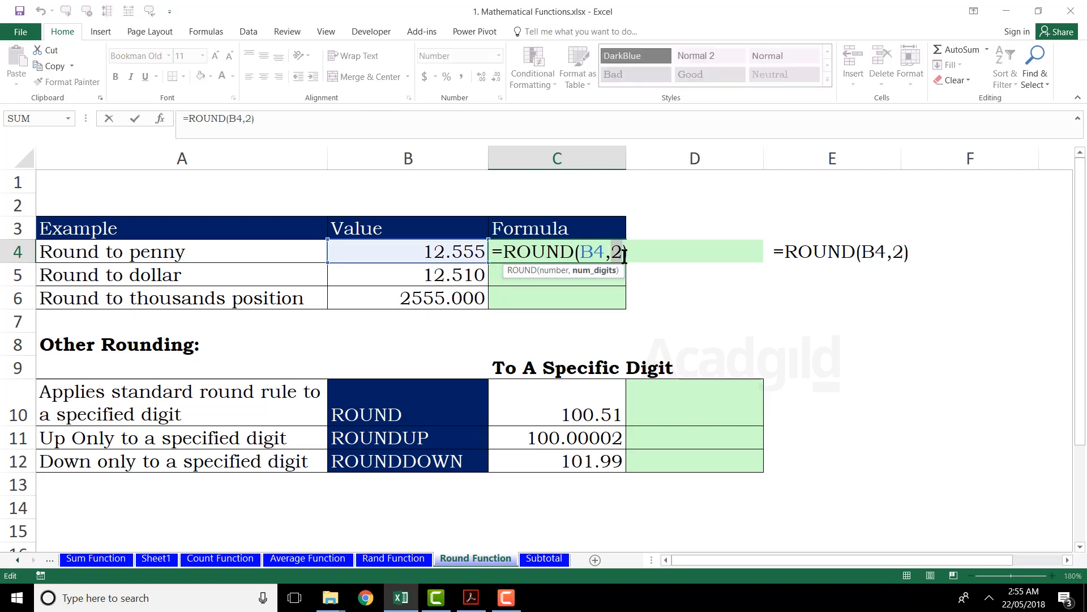
pyautogui.press('BackSpace')
pyautogui.write('1')
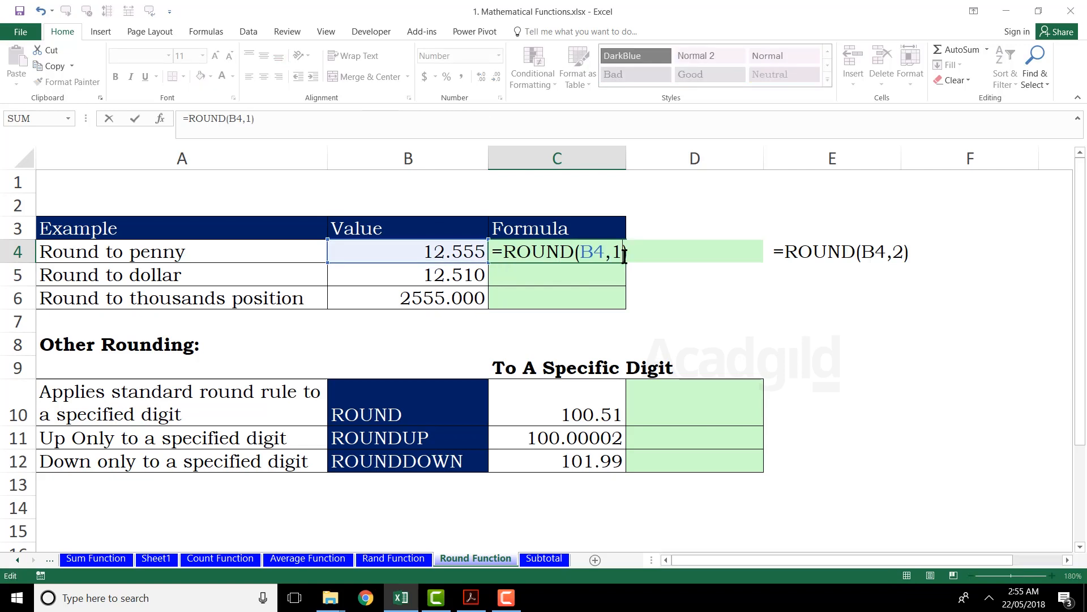
pyautogui.press('Return')
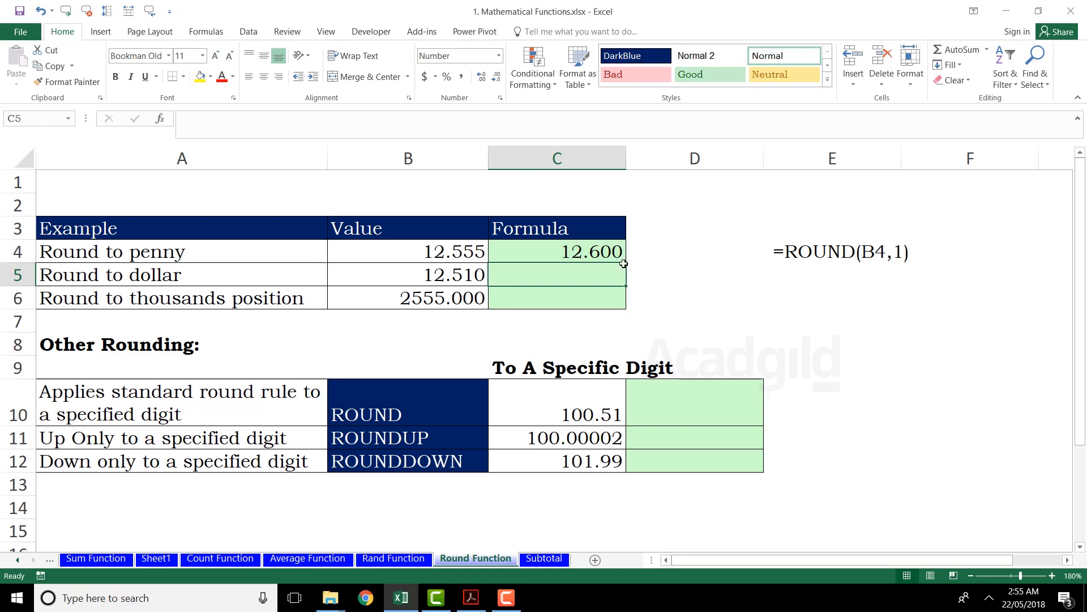
# Step: Round the dollar example to a whole number by entering =ROUND(B5,0) in cell C5
pyautogui.doubleClick(561, 274)
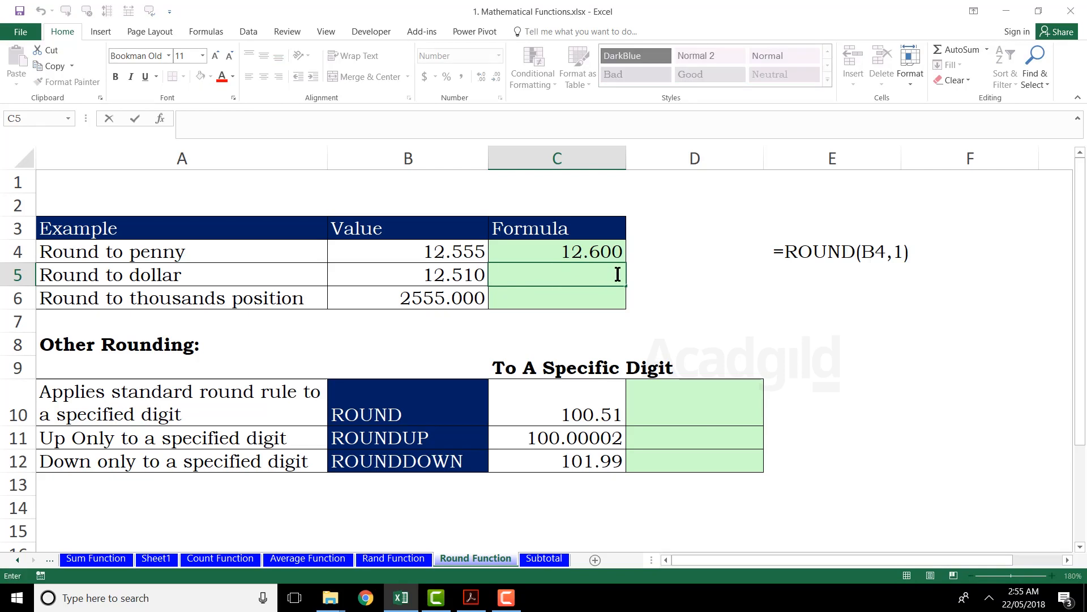
pyautogui.write('=round')
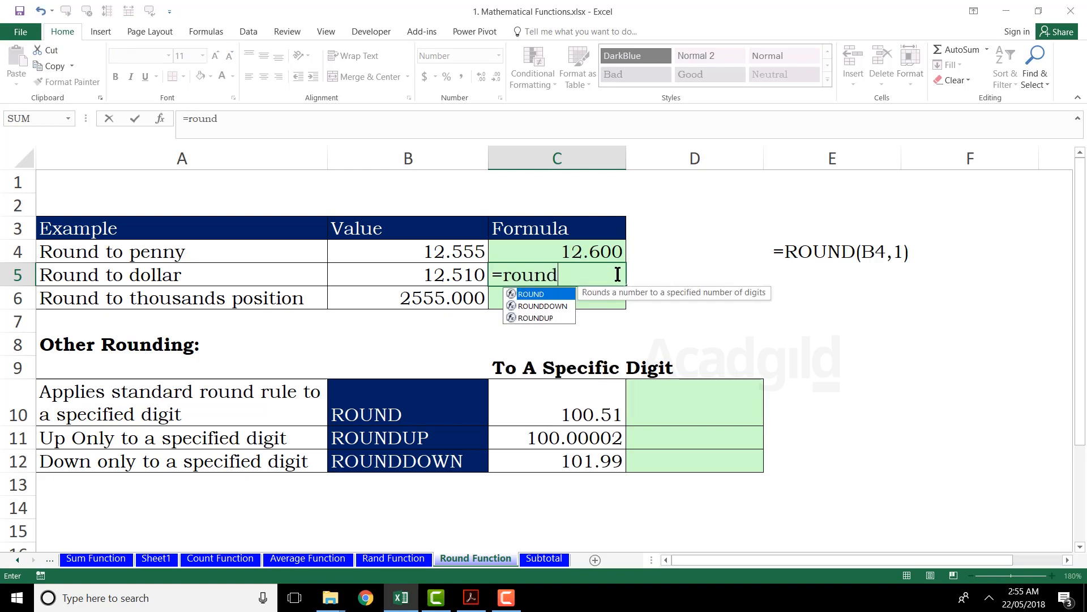
pyautogui.press('Tab')
pyautogui.click(448, 267)
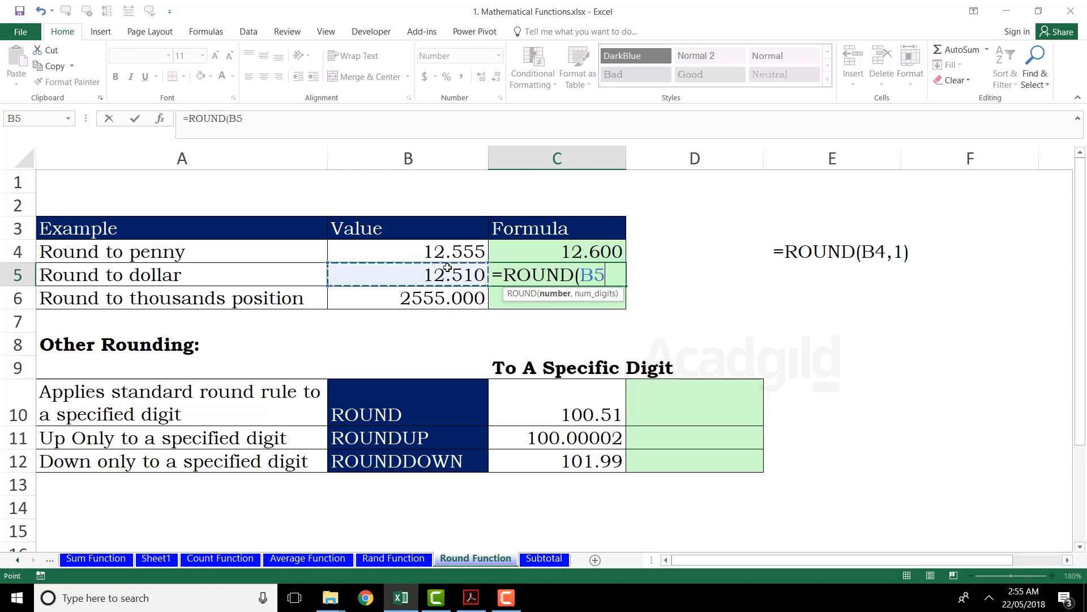
pyautogui.write(',0')
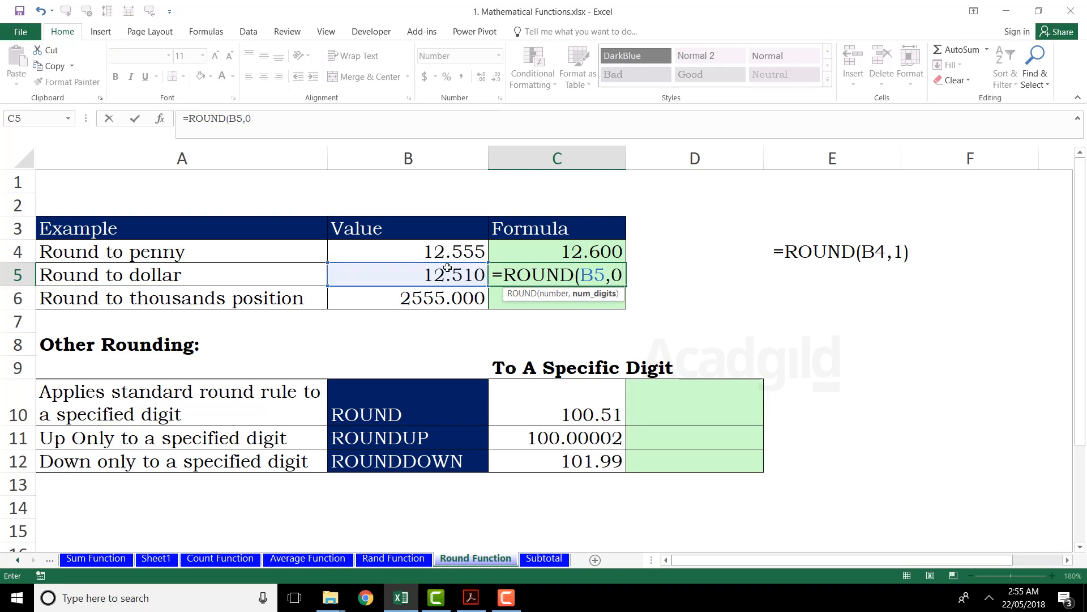
pyautogui.write(')')
pyautogui.press('Return')
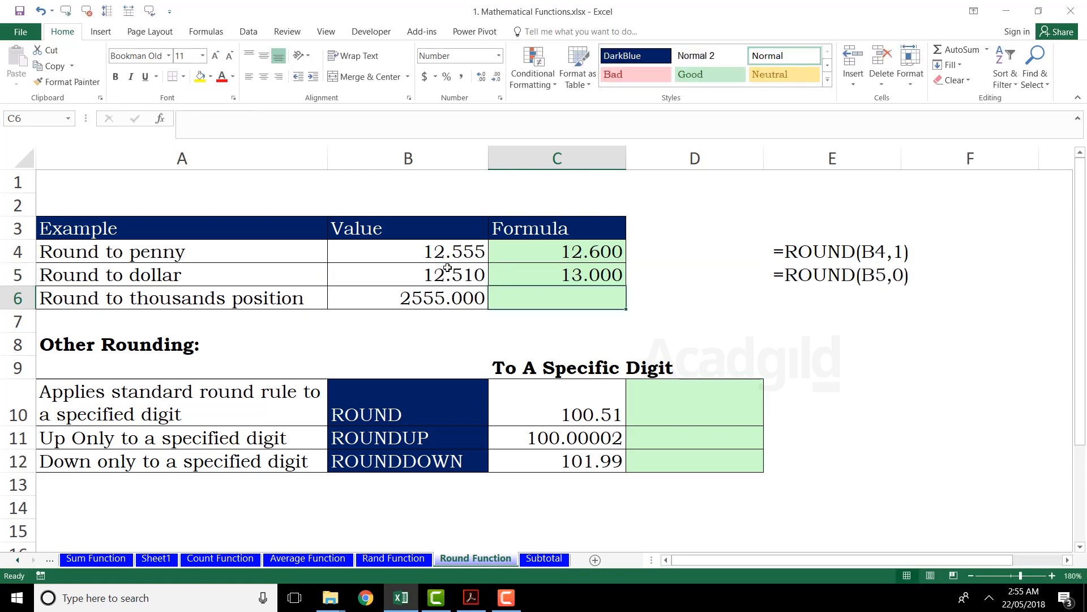
# Step: Replace the dollar example's value in cell B5 with 12.49
pyautogui.click(459, 276)
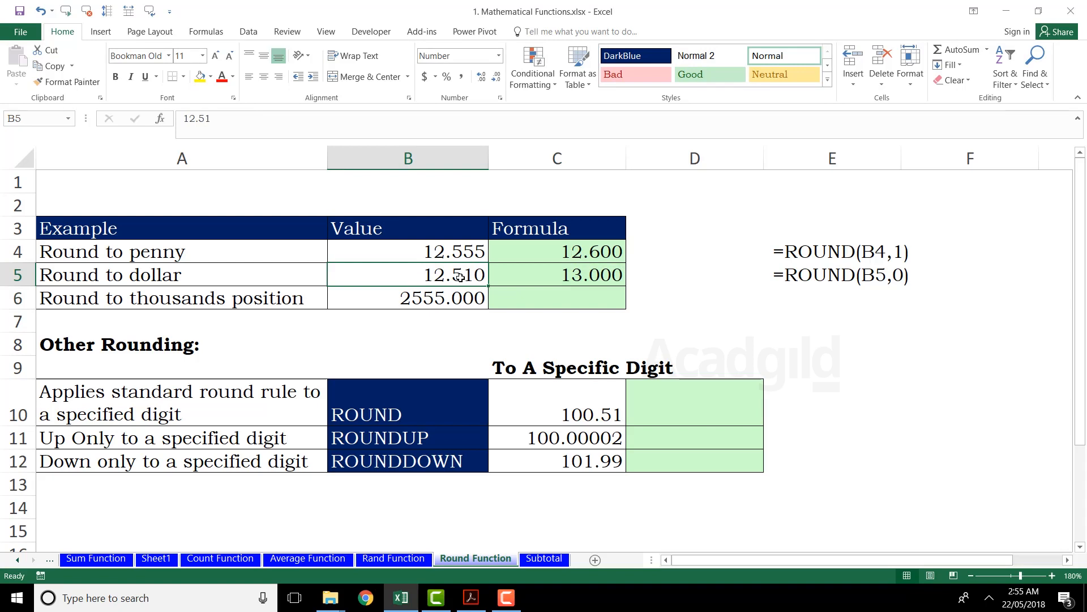
pyautogui.write('12.49')
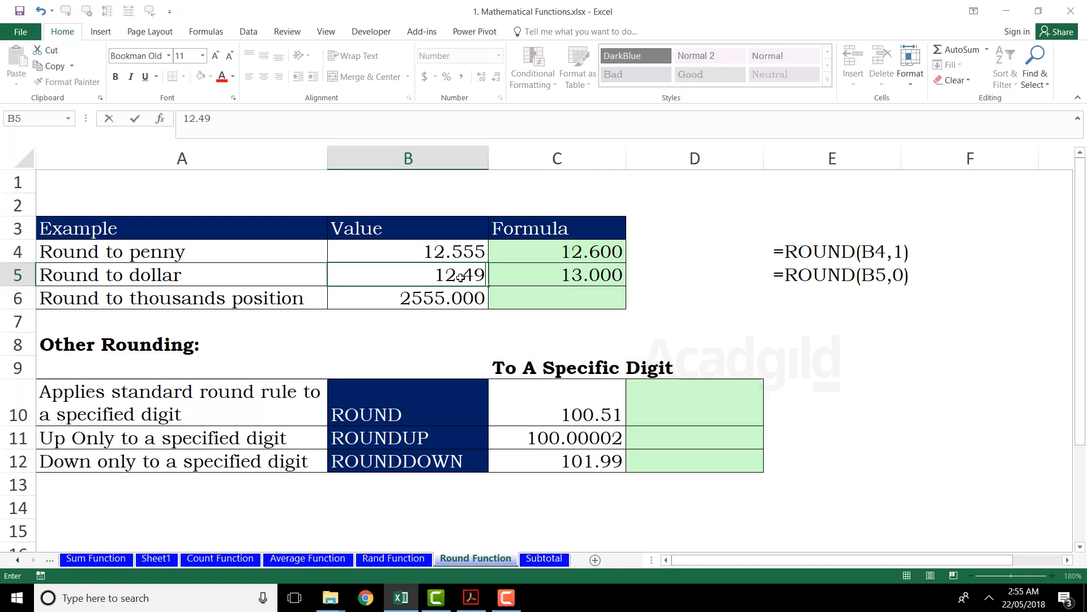
pyautogui.press('Return')
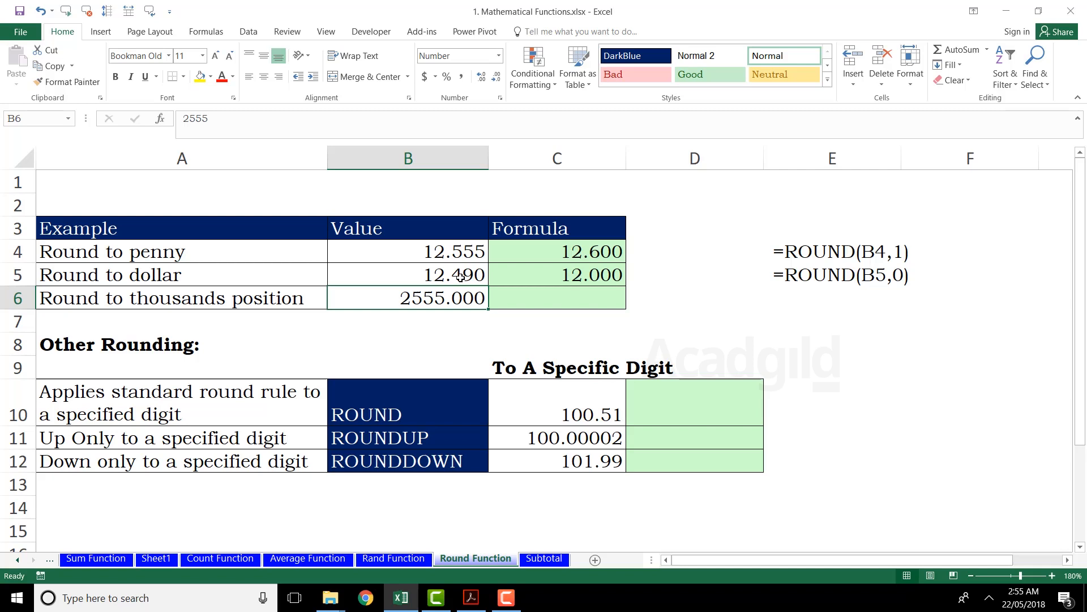
# Step: Round the third example to the nearest thousand by entering =ROUND(B6,-3) in cell C6
pyautogui.click(520, 299)
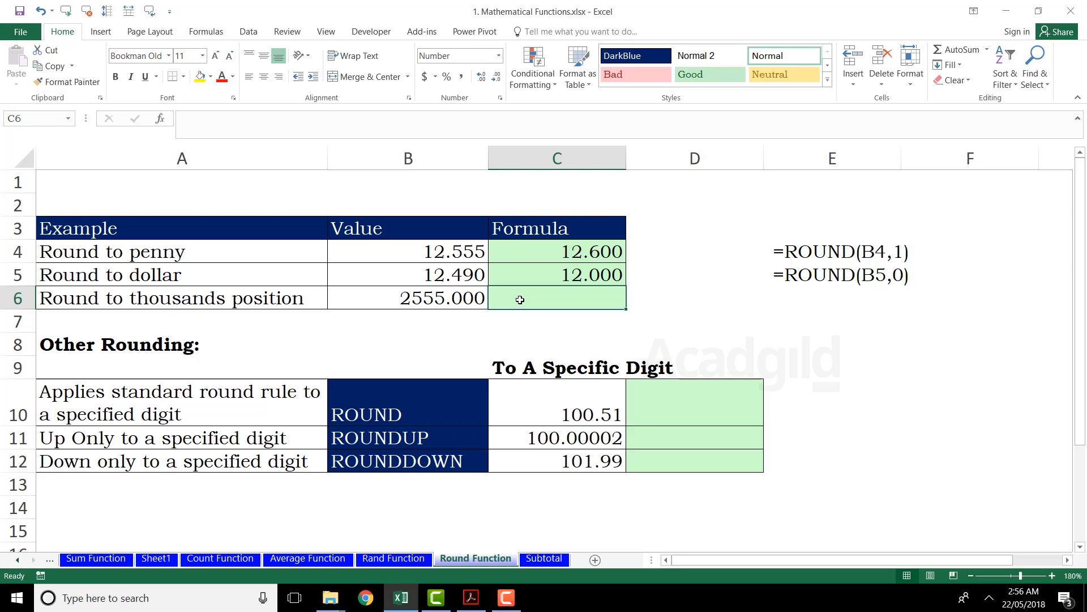
pyautogui.write('=round')
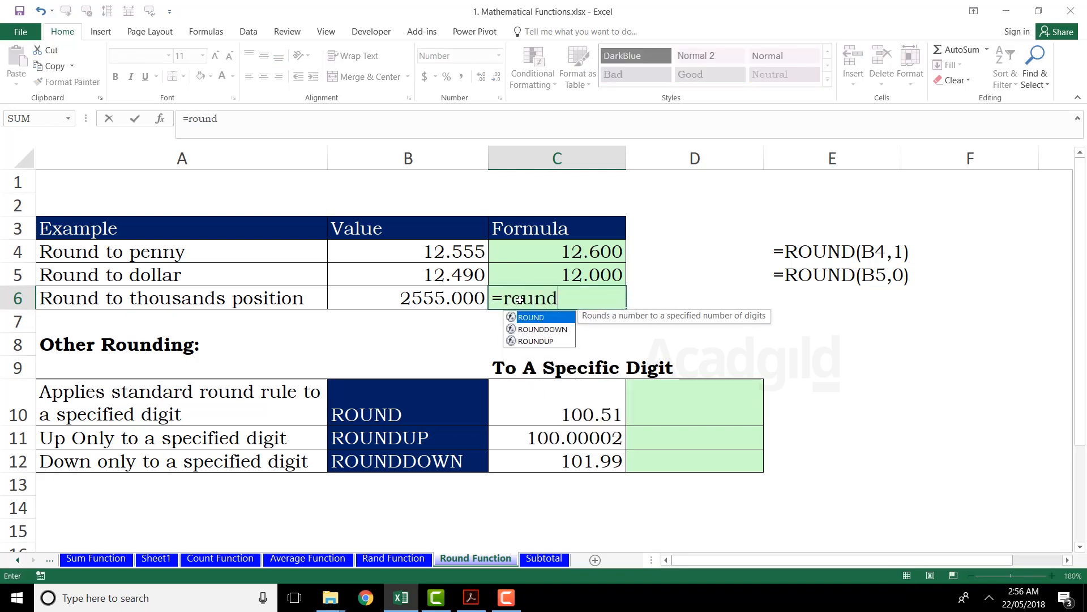
pyautogui.press('Tab')
pyautogui.click(439, 297)
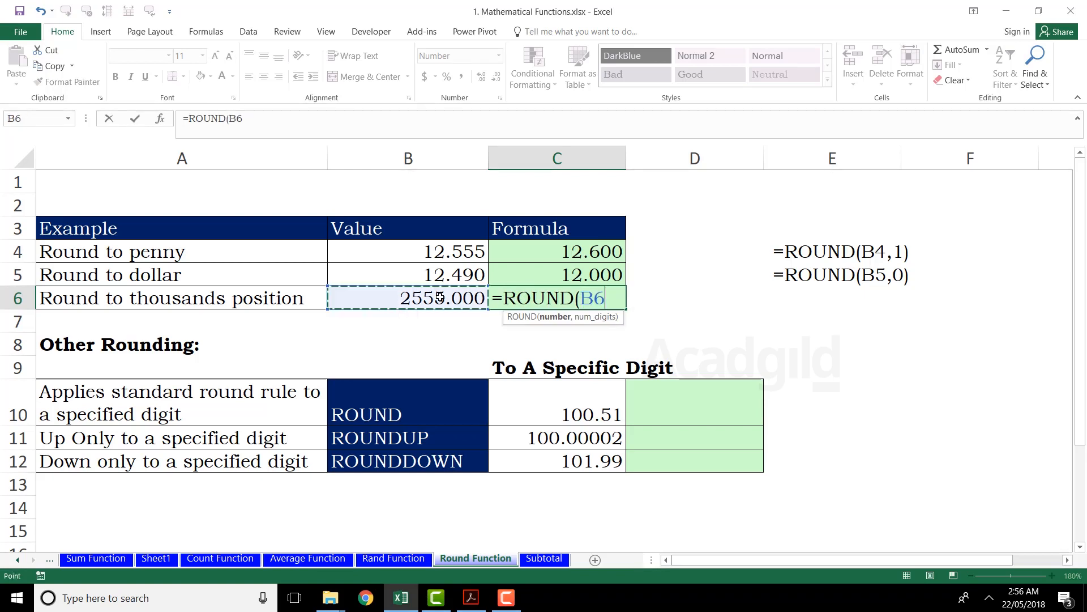
pyautogui.write(',')
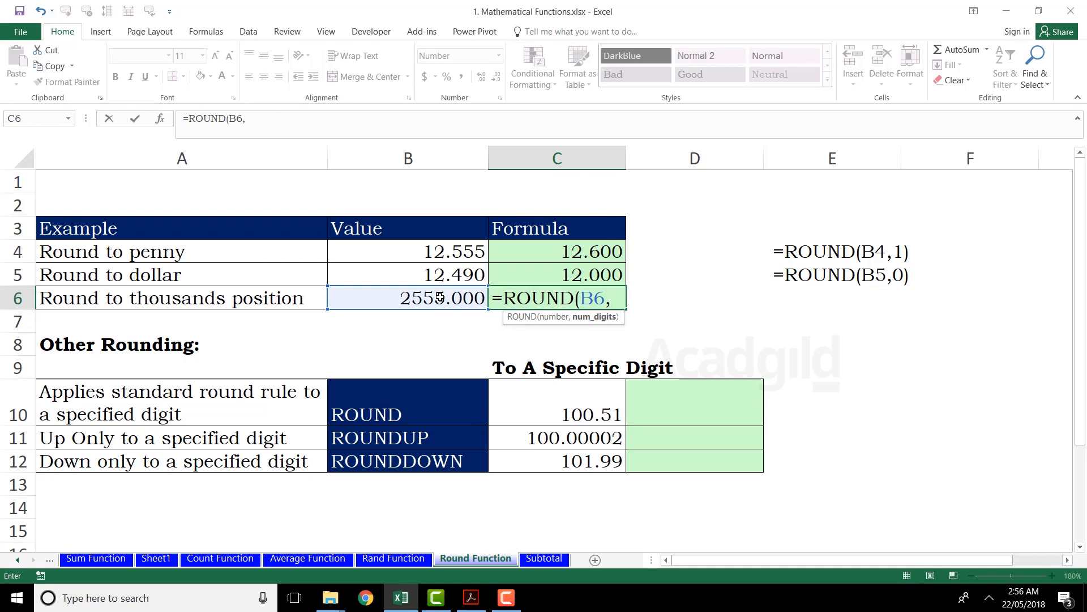
pyautogui.write('-3')
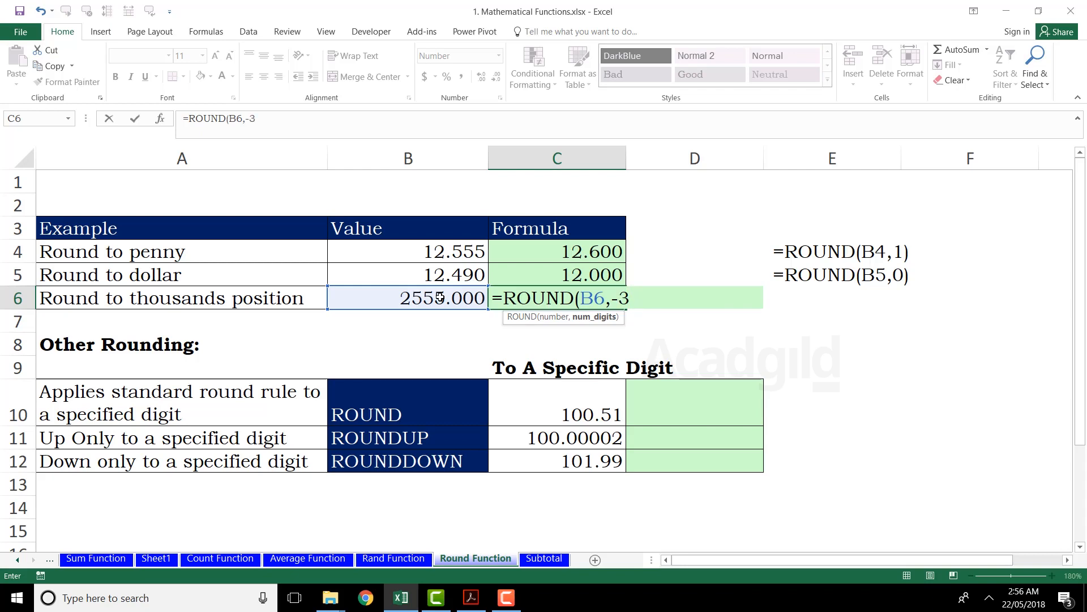
pyautogui.write(')')
pyautogui.press('Return')
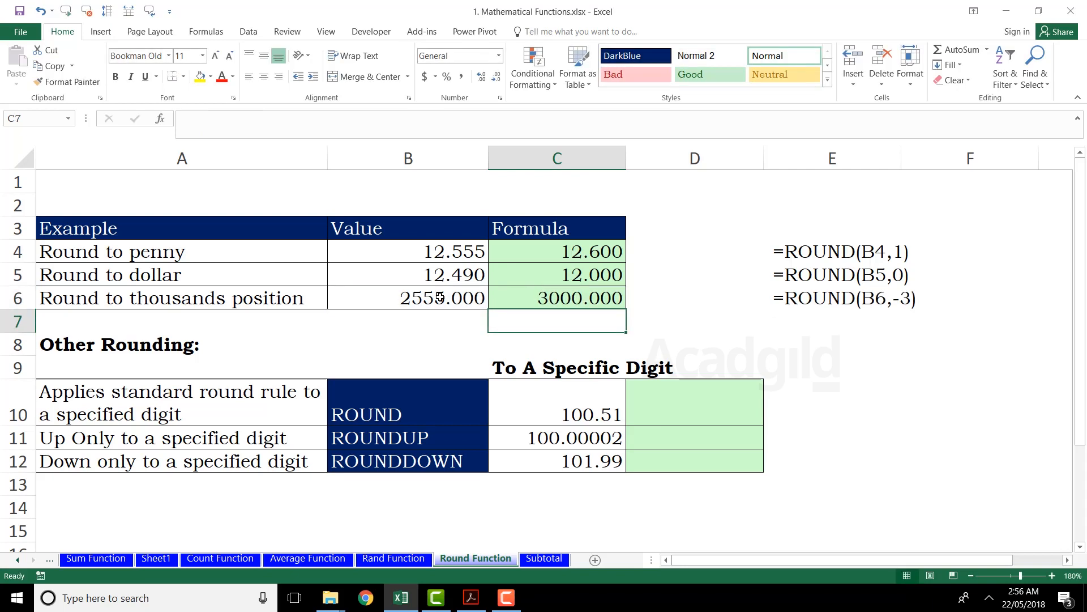
# Step: Test the thousands rounding by setting the value in cell B6 to 2499
pyautogui.click(439, 297)
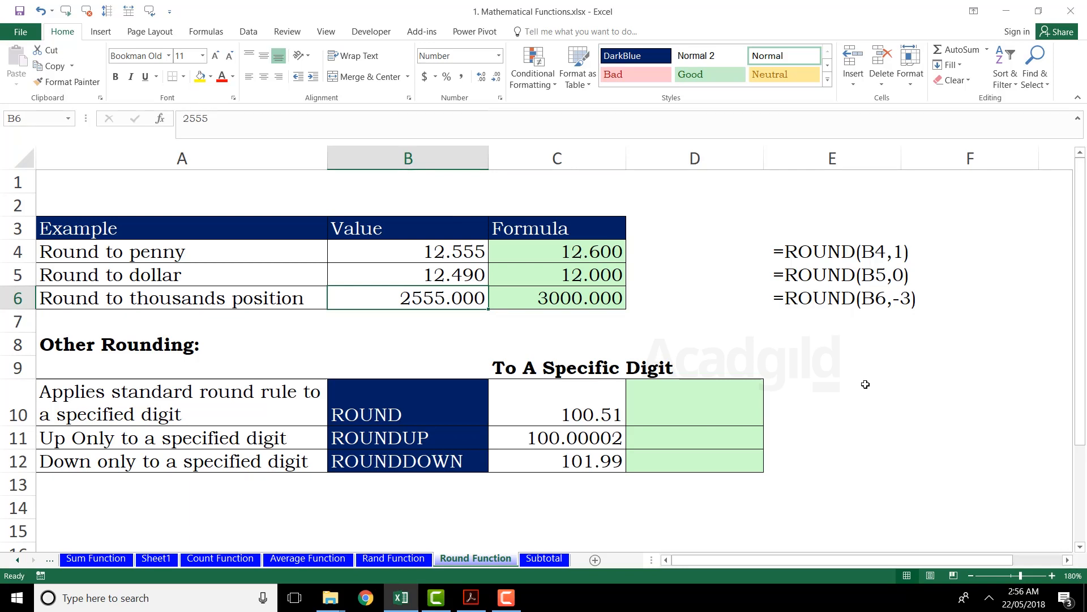
pyautogui.write('2499')
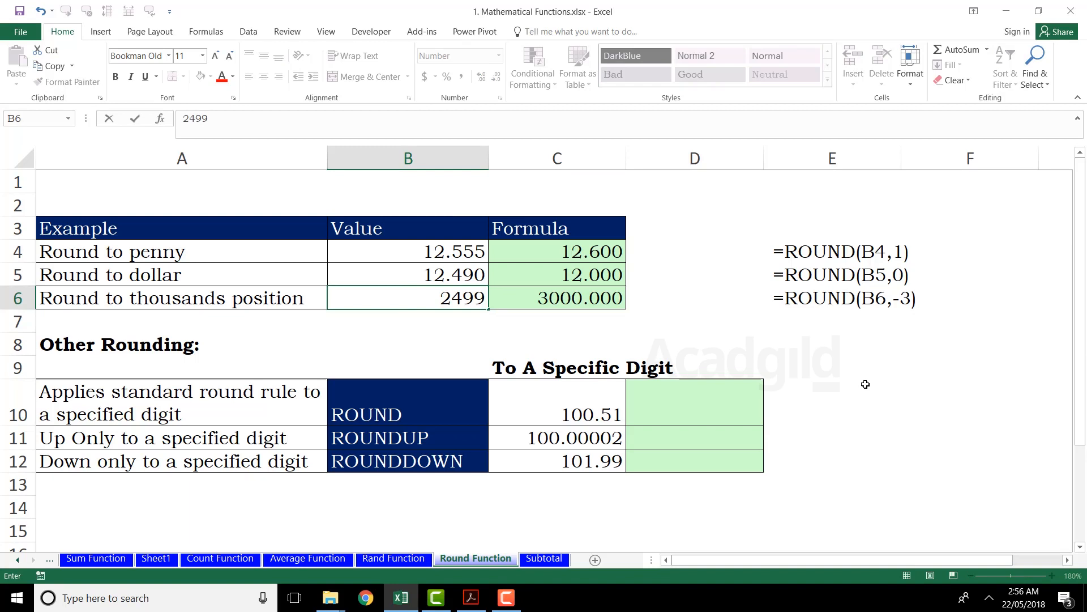
pyautogui.press('Return')
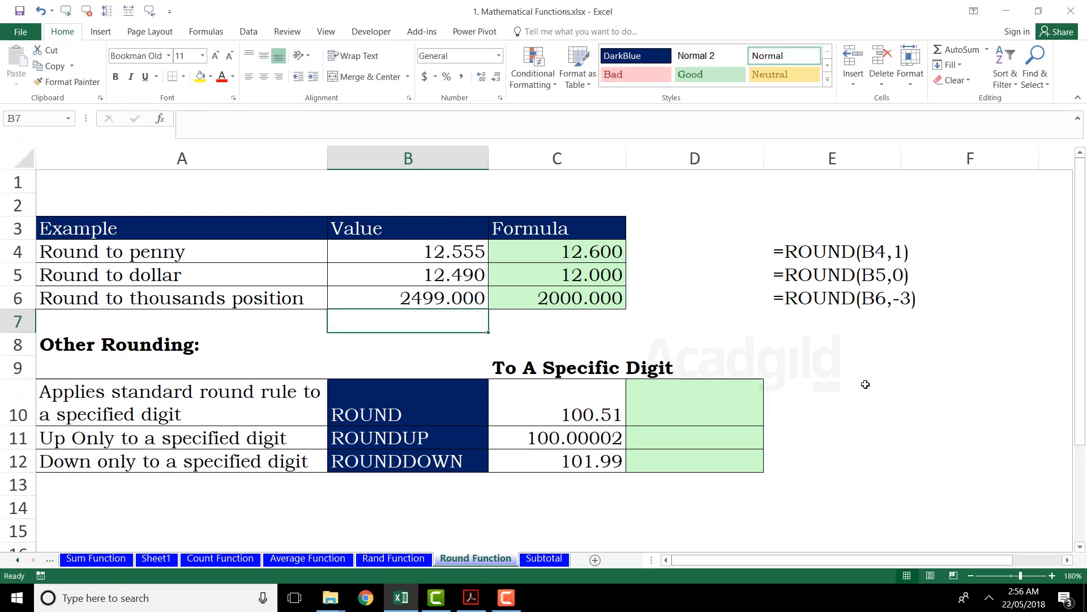
# Step: Test the thousands rounding with a value just above the midpoint by setting cell B6 to 2501
pyautogui.click(490, 300)
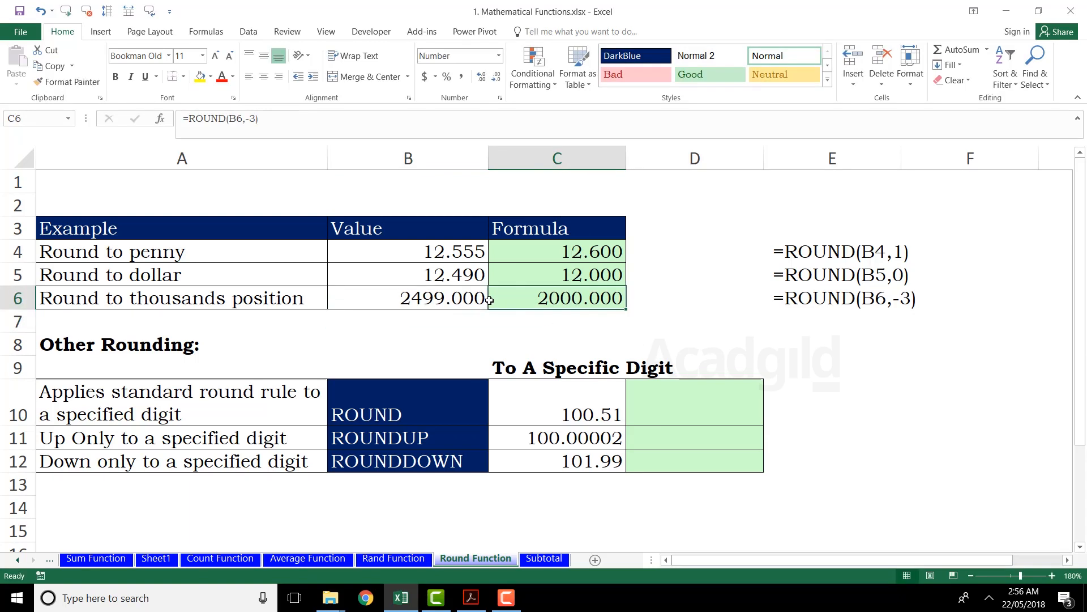
pyautogui.press('Left')
pyautogui.write('2501')
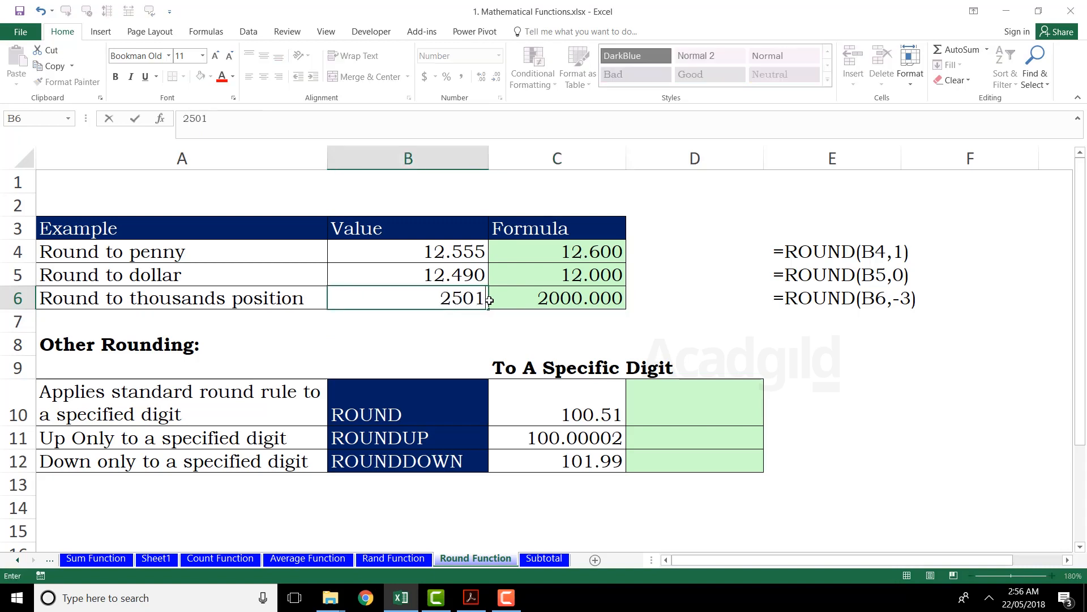
pyautogui.press('Return')
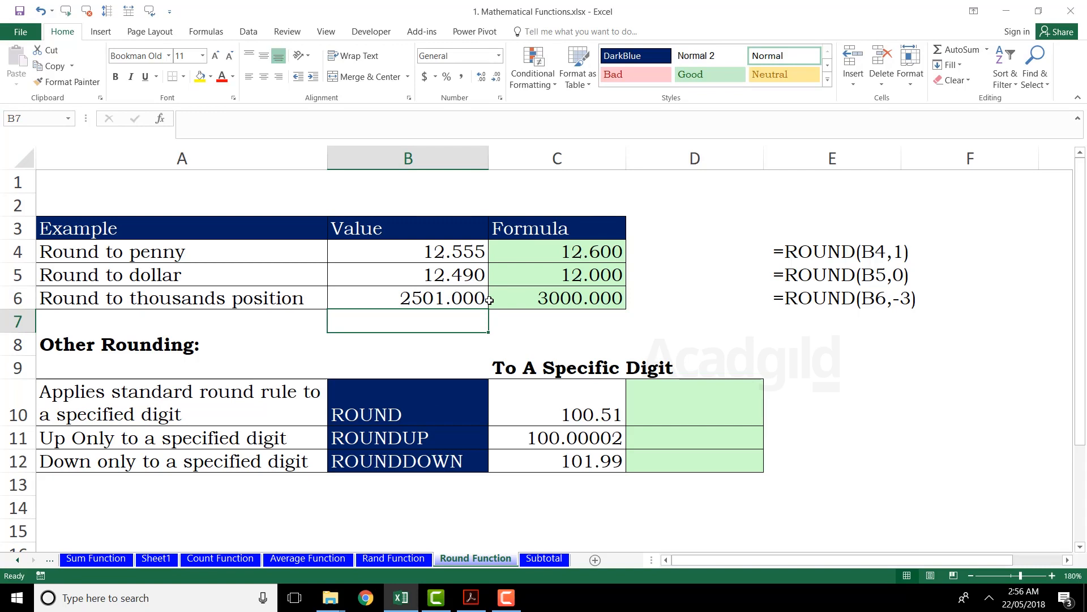
# Step: Test the thousands rounding with a value just below 5000 by setting cell B6 to 4999
pyautogui.press('Up')
pyautogui.write('4999')
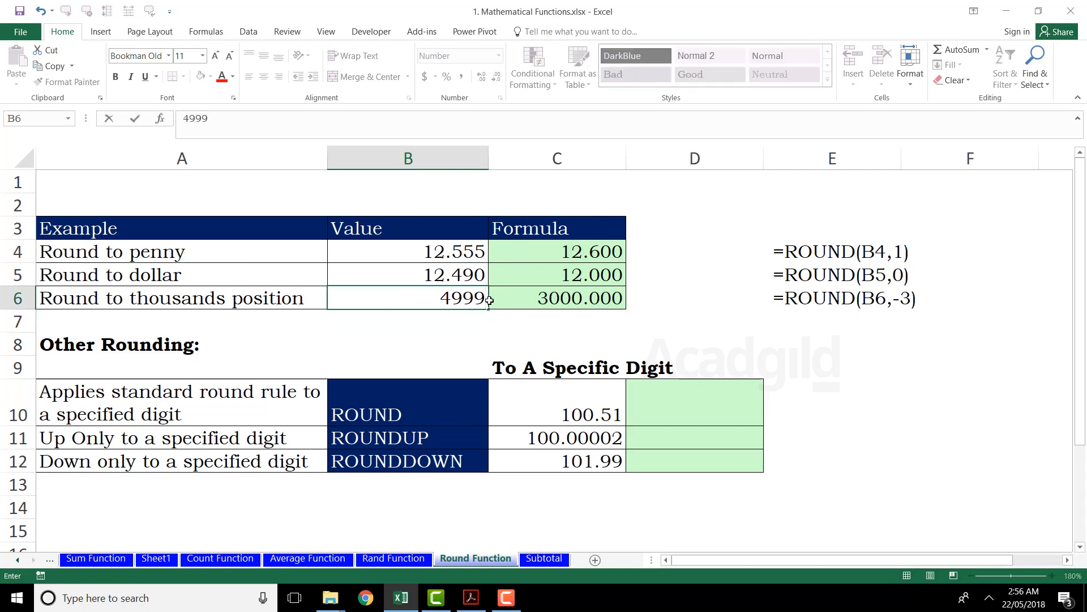
pyautogui.press('Return')
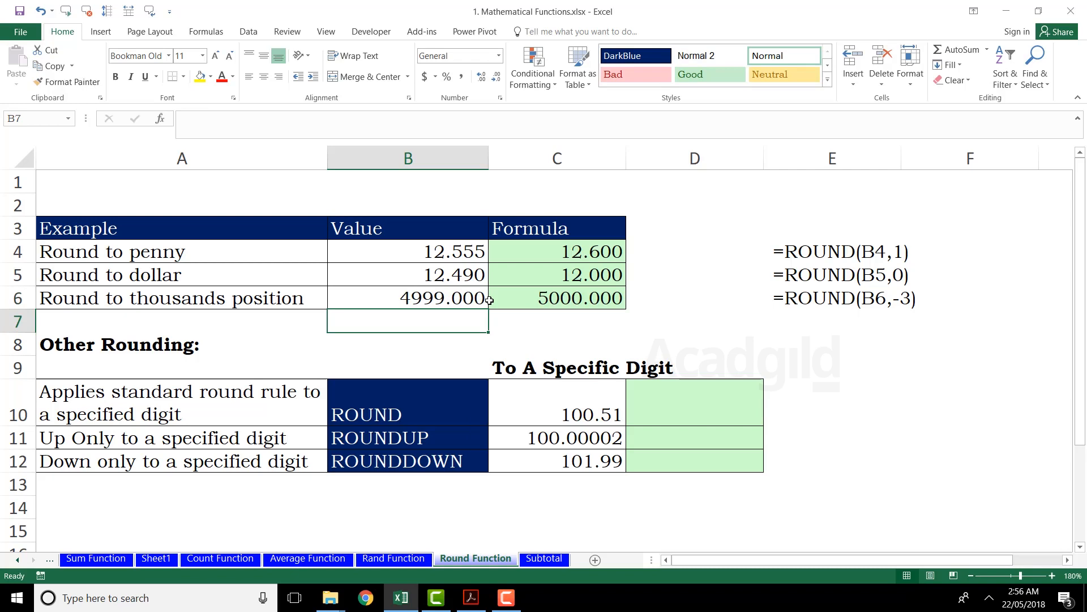
pyautogui.click(401, 297)
pyautogui.click(106, 303)
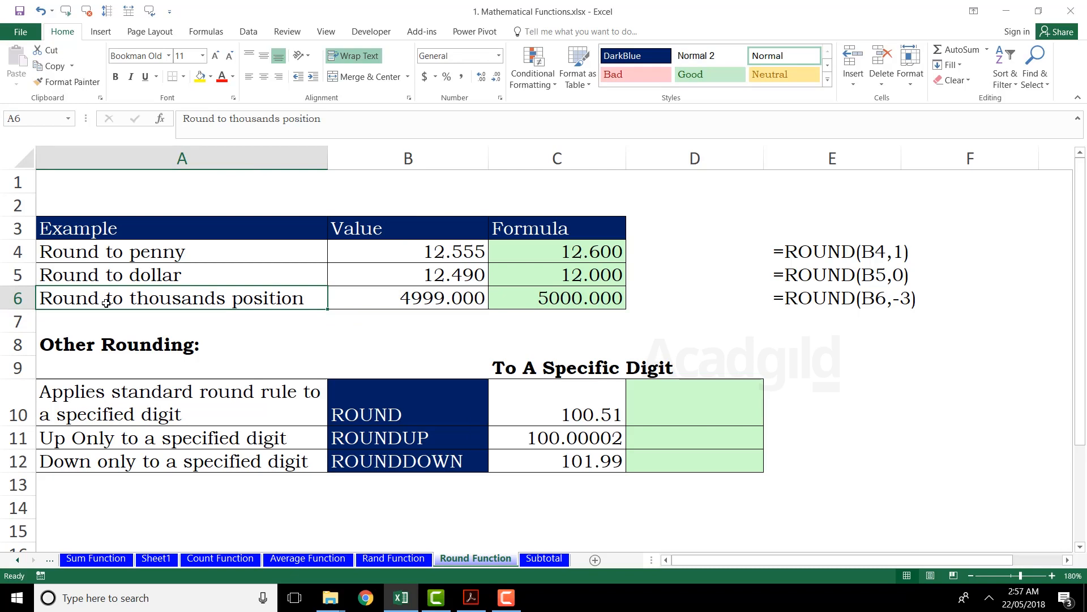
pyautogui.click(151, 261)
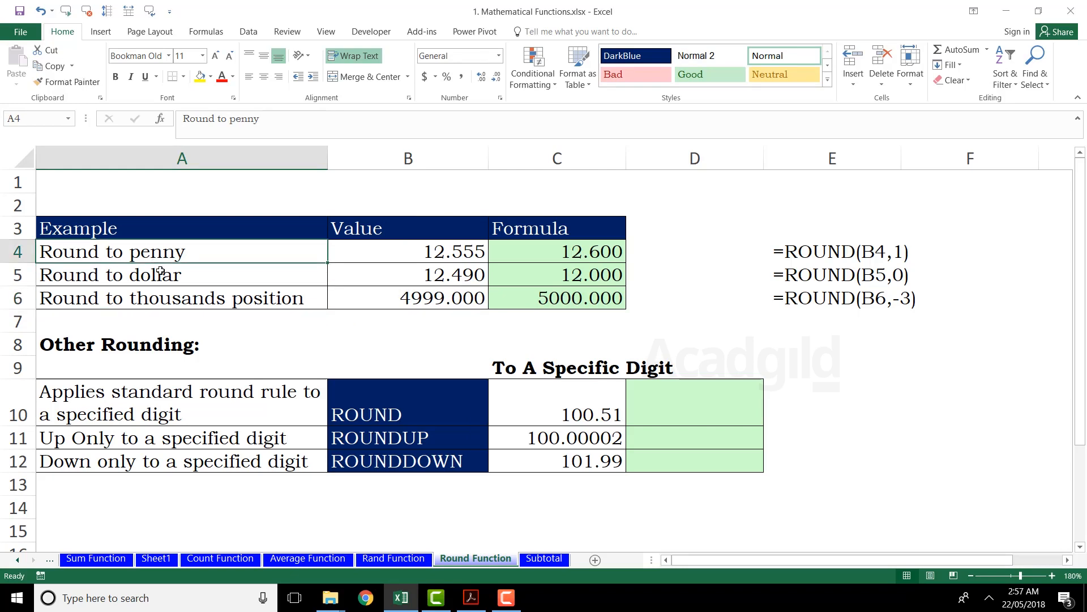
pyautogui.click(161, 272)
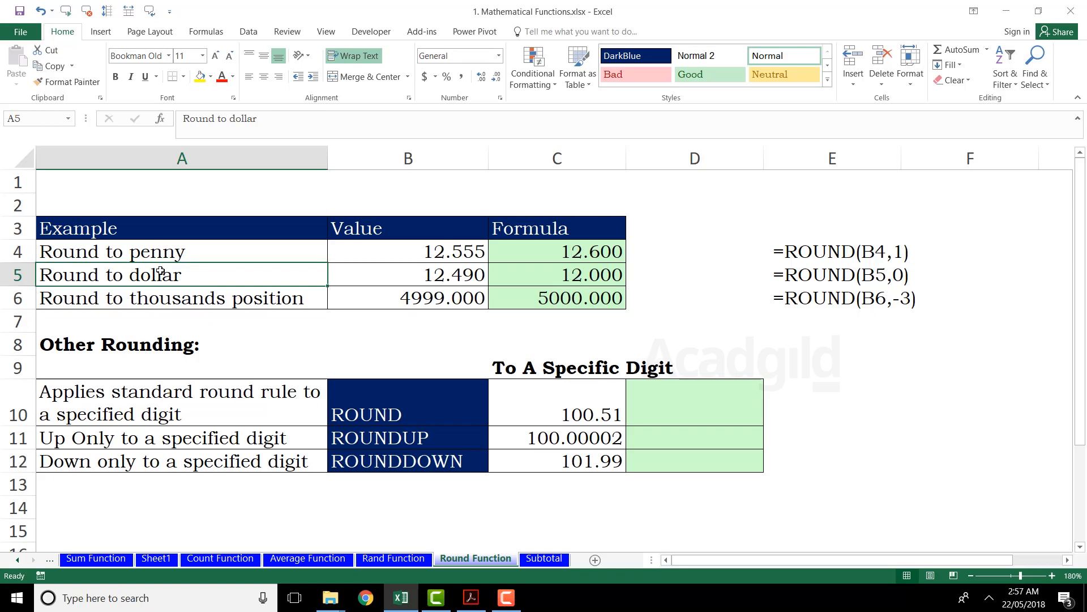
pyautogui.click(391, 431)
pyautogui.click(420, 451)
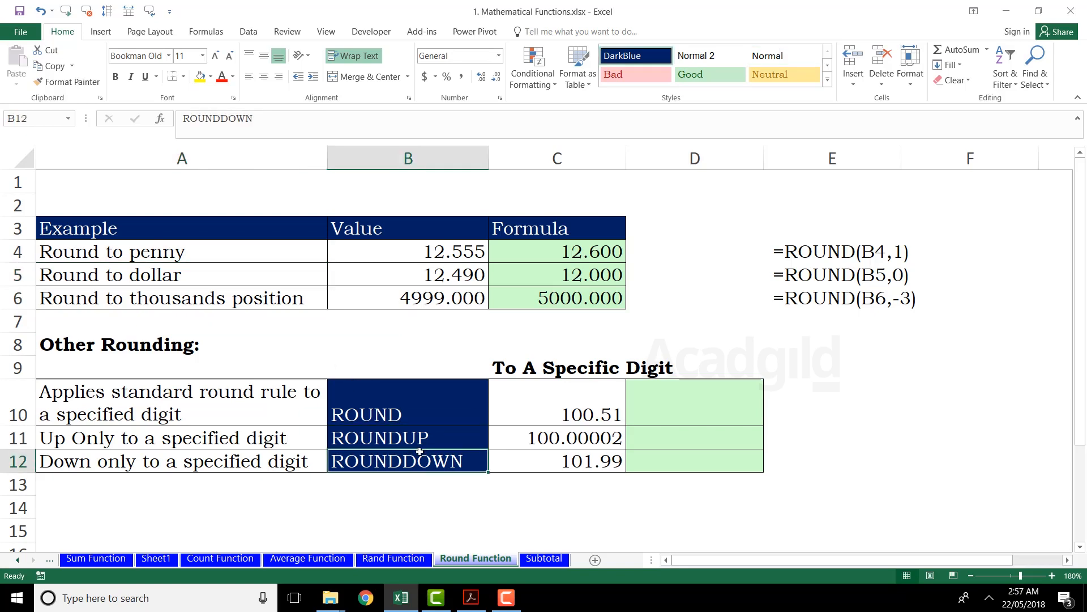
# Step: Copy the value 100.51 from cell C10 down into cells C11 and C12
pyautogui.click(580, 418)
pyautogui.click(585, 435)
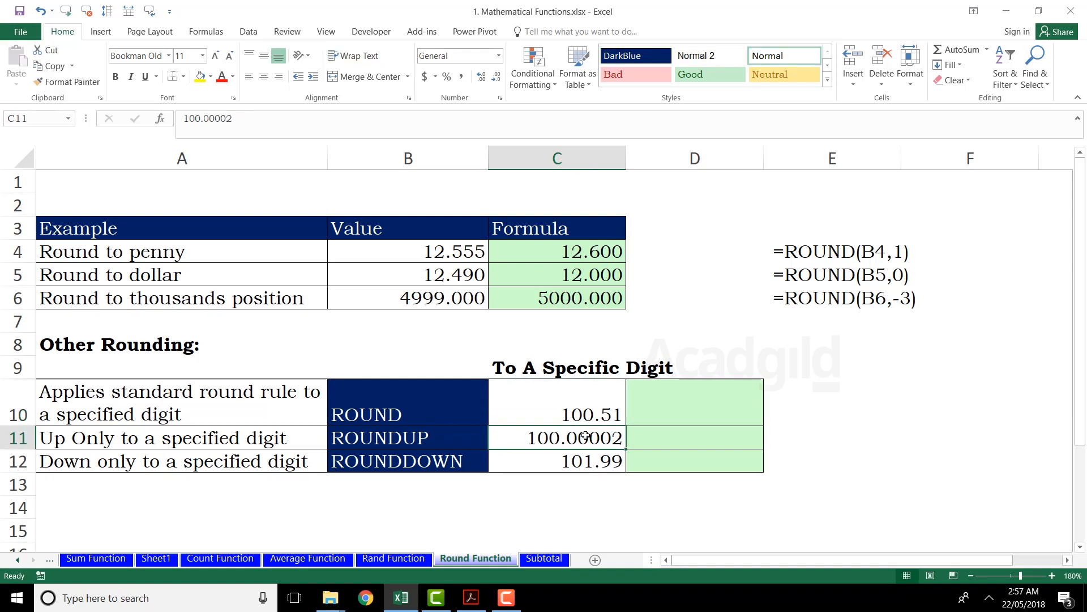
pyautogui.click(608, 418)
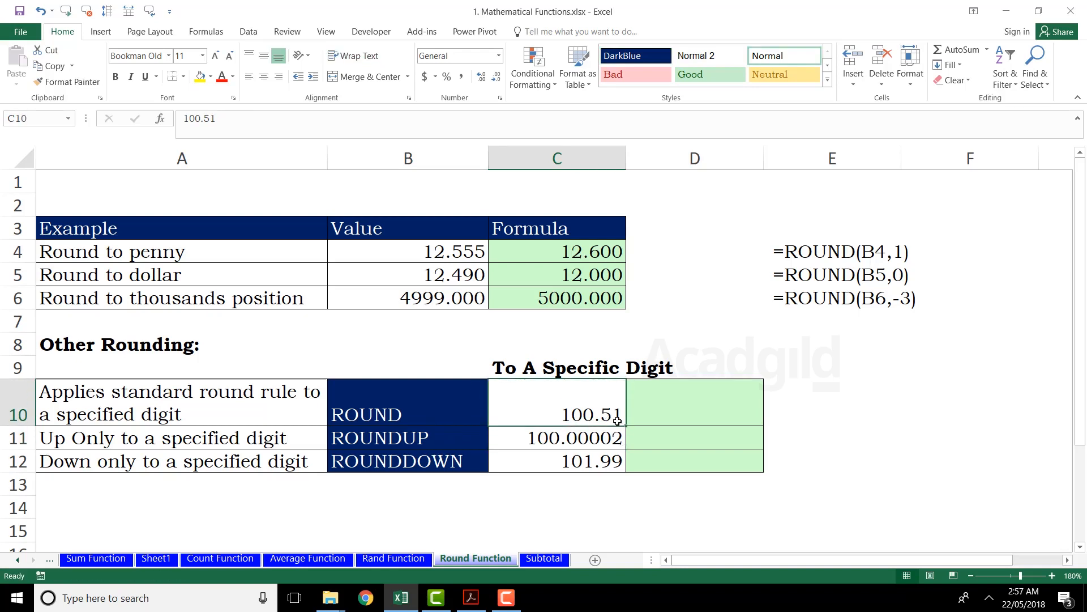
pyautogui.moveTo(625, 426); pyautogui.dragTo(620, 462)
pyautogui.click(589, 410)
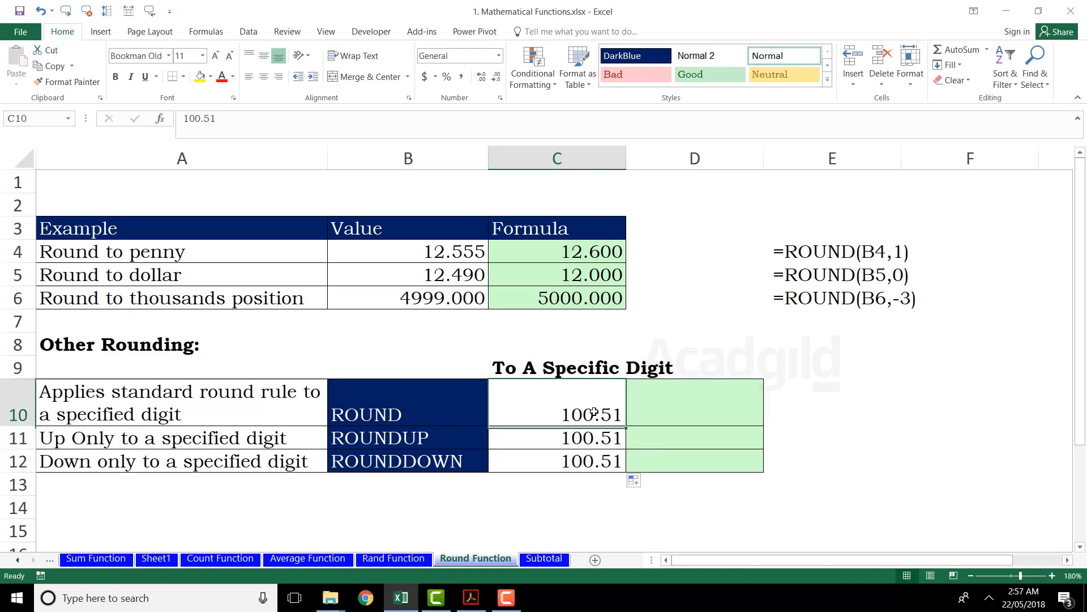
# Step: Round the first value under Other Rounding to a whole number by entering =ROUND(C10,0) in cell D10
pyautogui.click(386, 404)
pyautogui.click(716, 403)
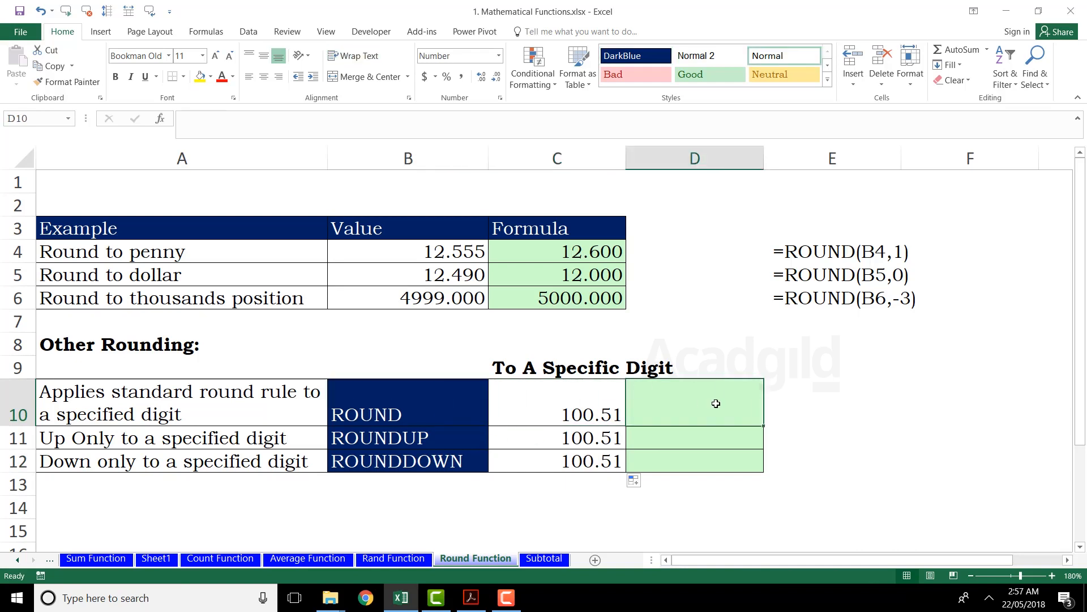
pyautogui.write('=round')
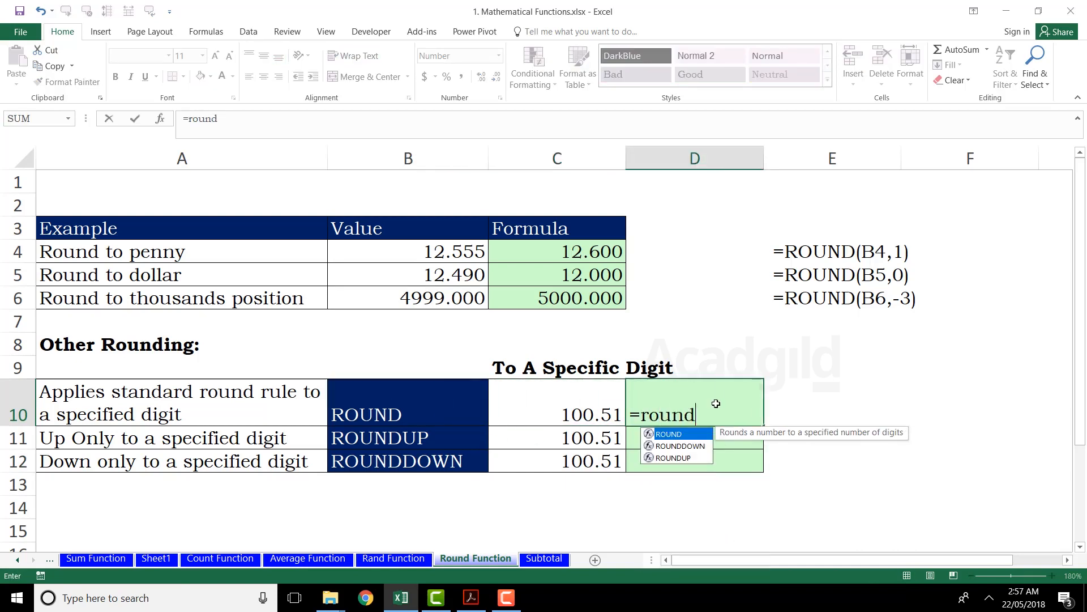
pyautogui.press('Tab')
pyautogui.click(564, 412)
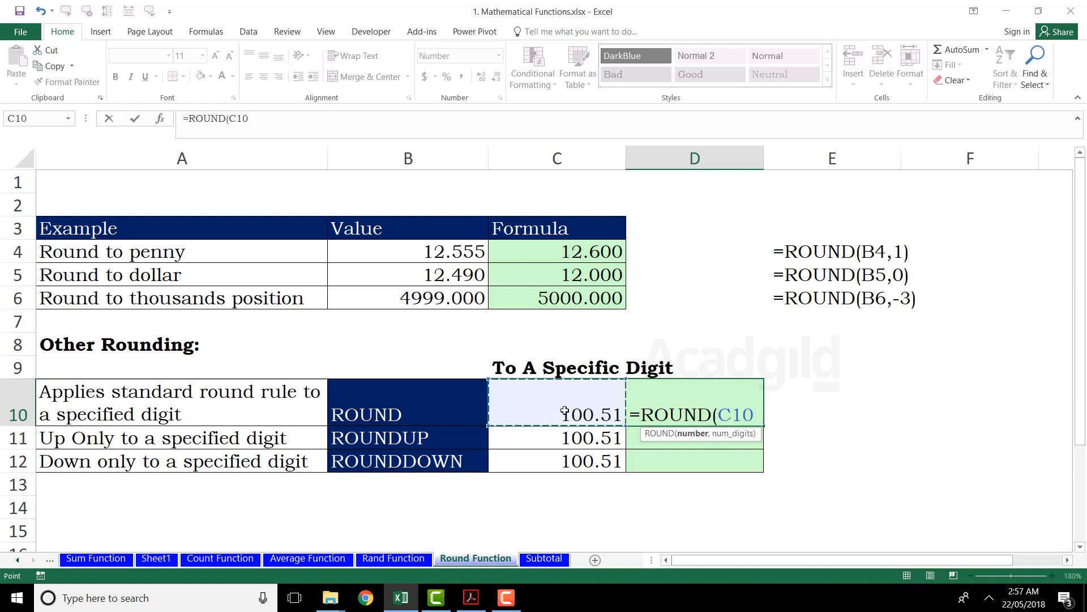
pyautogui.write(',2')
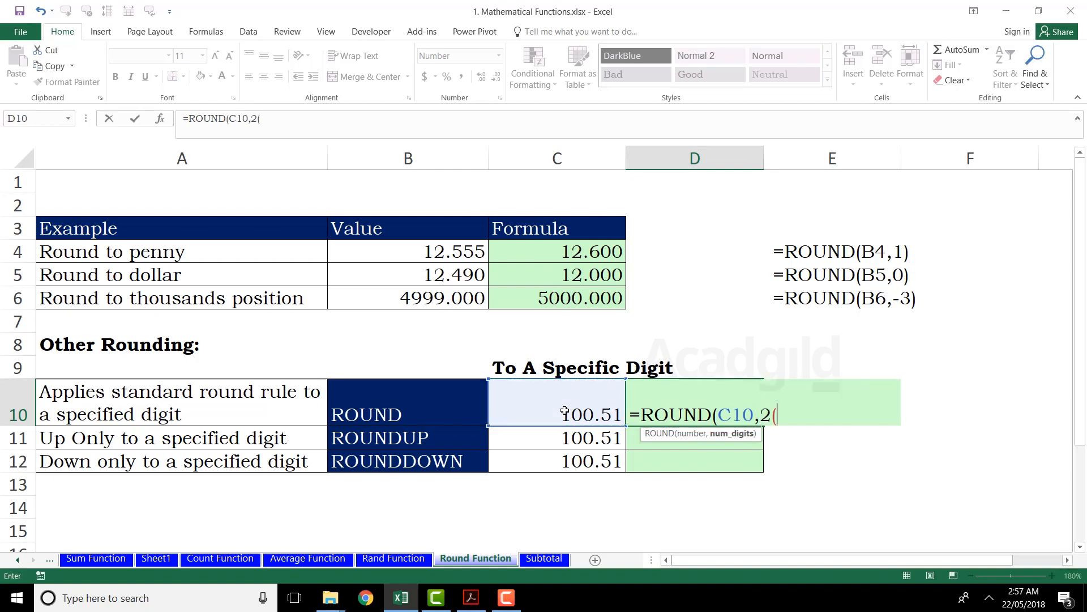
pyautogui.press('BackSpace')
pyautogui.write('0)')
pyautogui.press('Return')
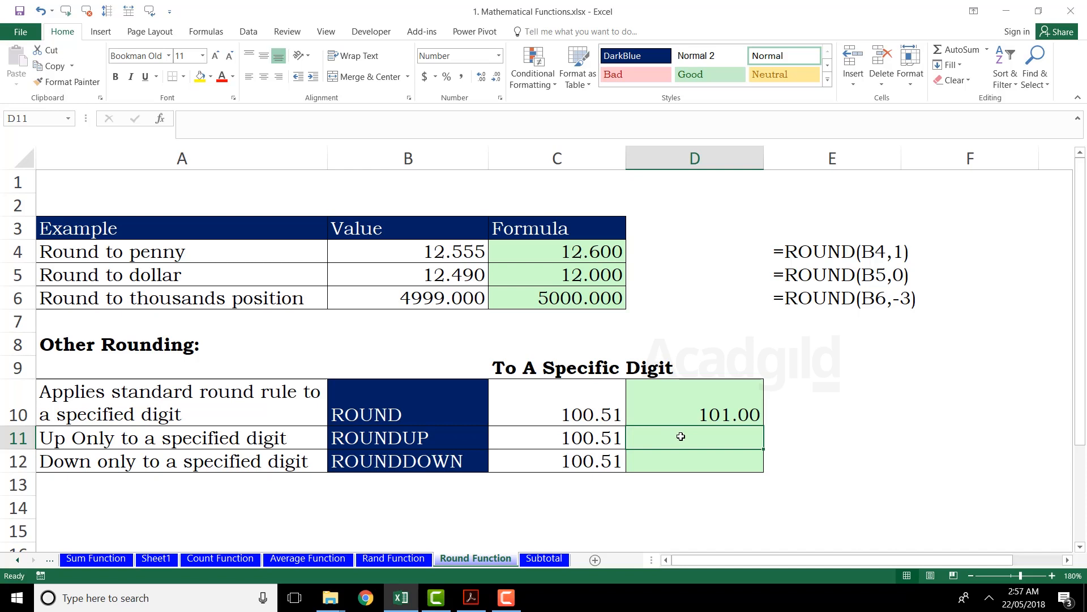
# Step: Test the standard rounding by setting cell C10 to 100.49, and review the ROUND formula in cell D10
pyautogui.click(565, 401)
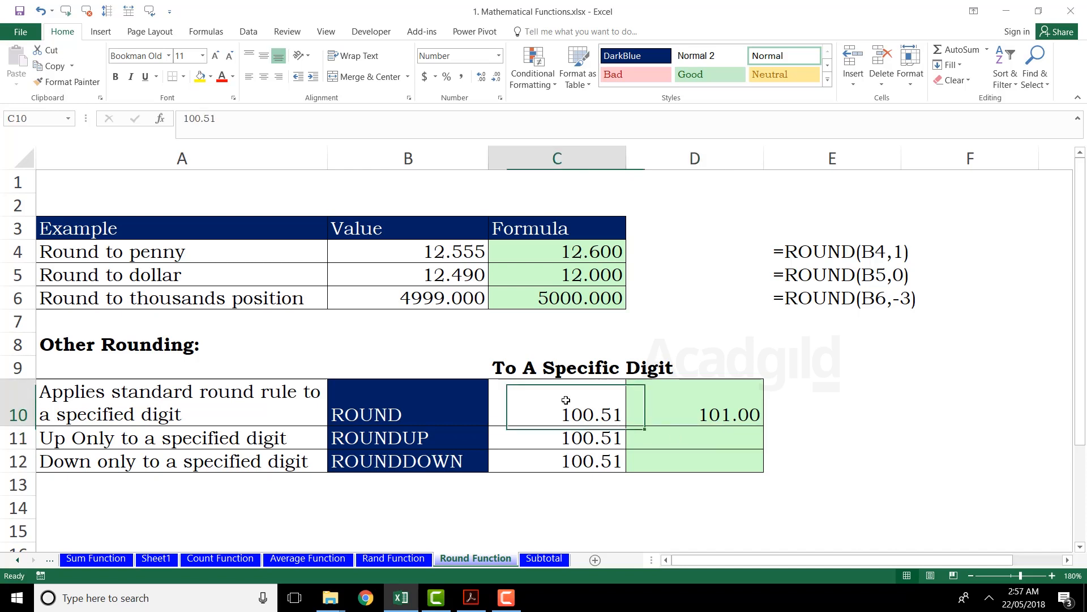
pyautogui.write('100.49')
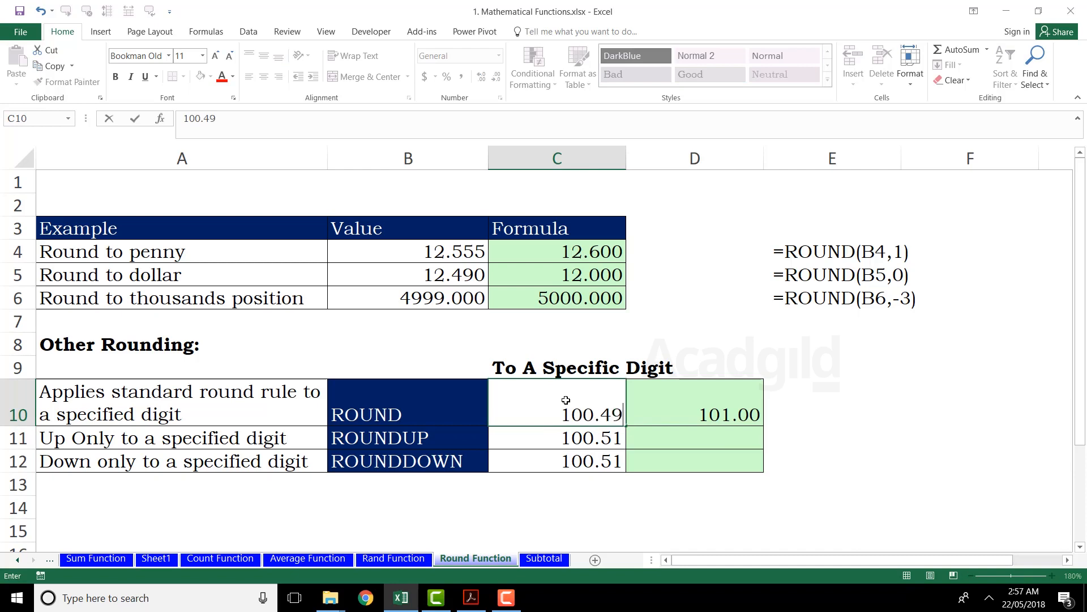
pyautogui.press('Return')
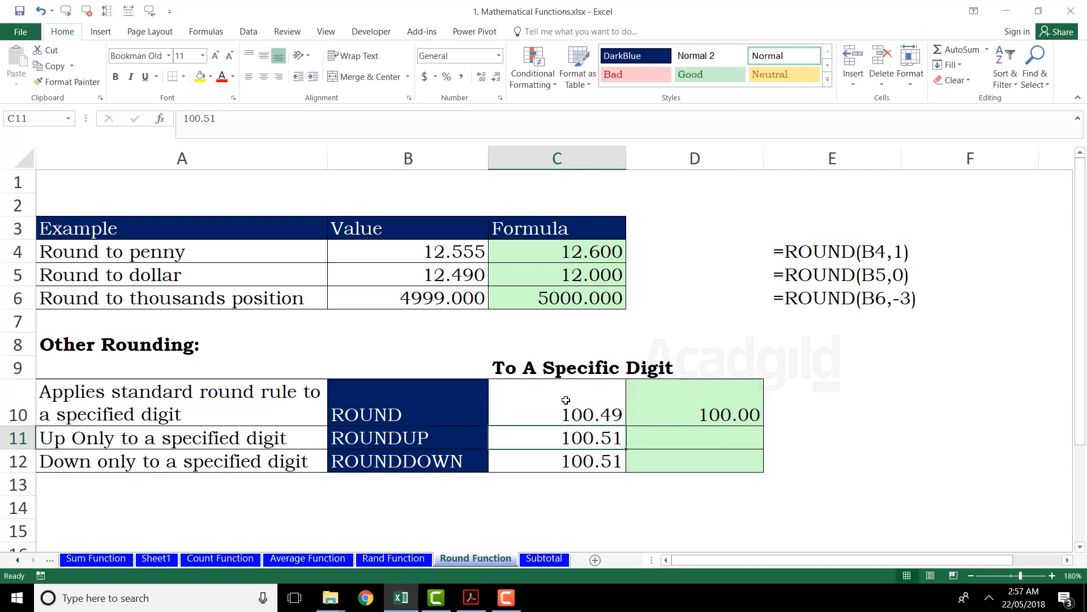
pyautogui.doubleClick(715, 416)
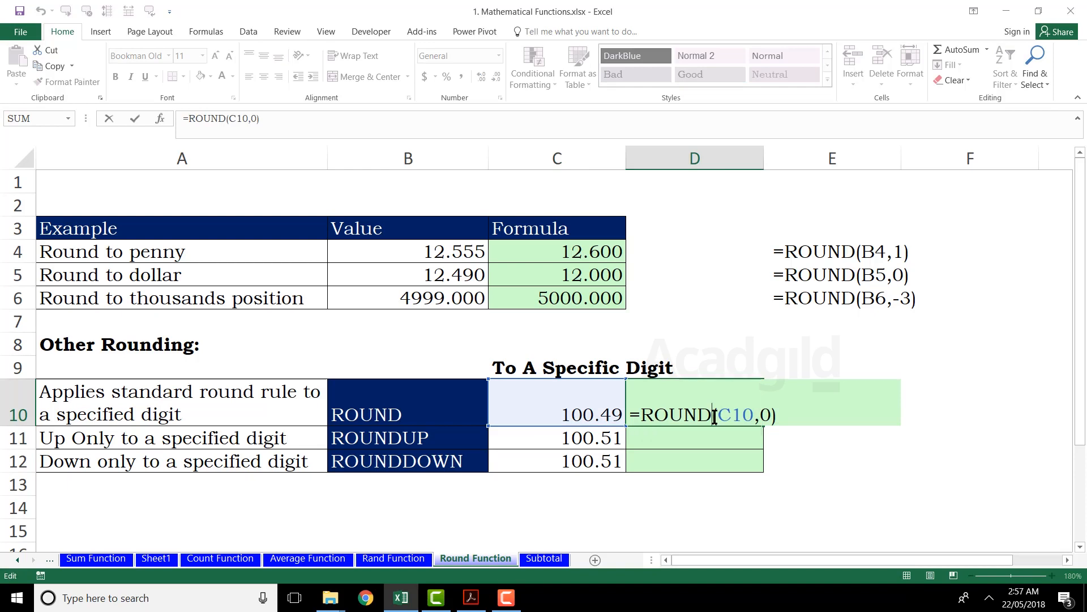
pyautogui.press('Return')
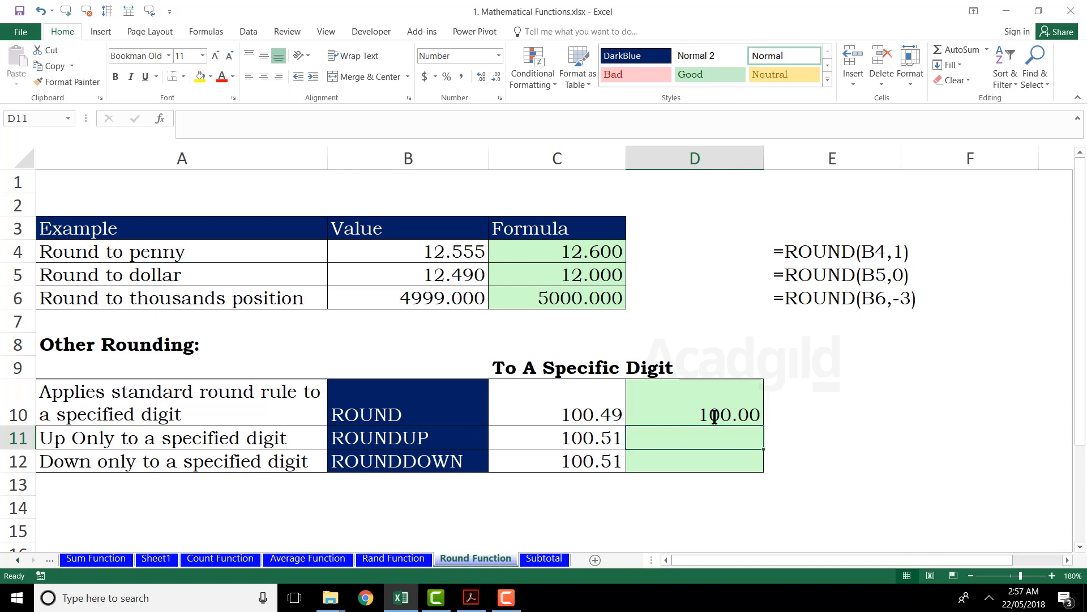
# Step: Round the second value up to a whole number by entering =ROUNDUP(C11,0) in cell D11
pyautogui.click(585, 445)
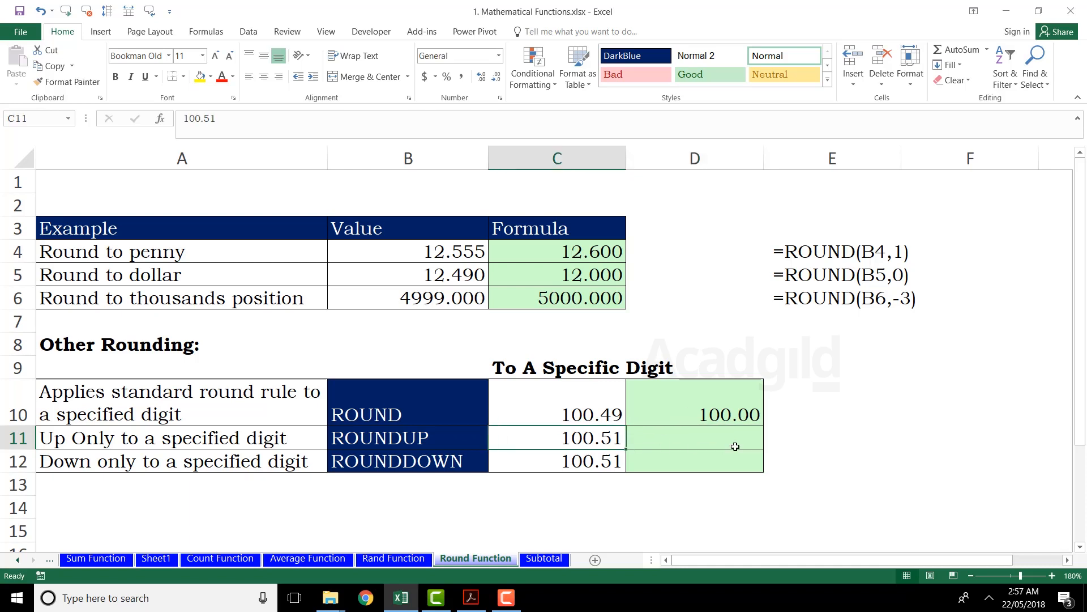
pyautogui.click(735, 447)
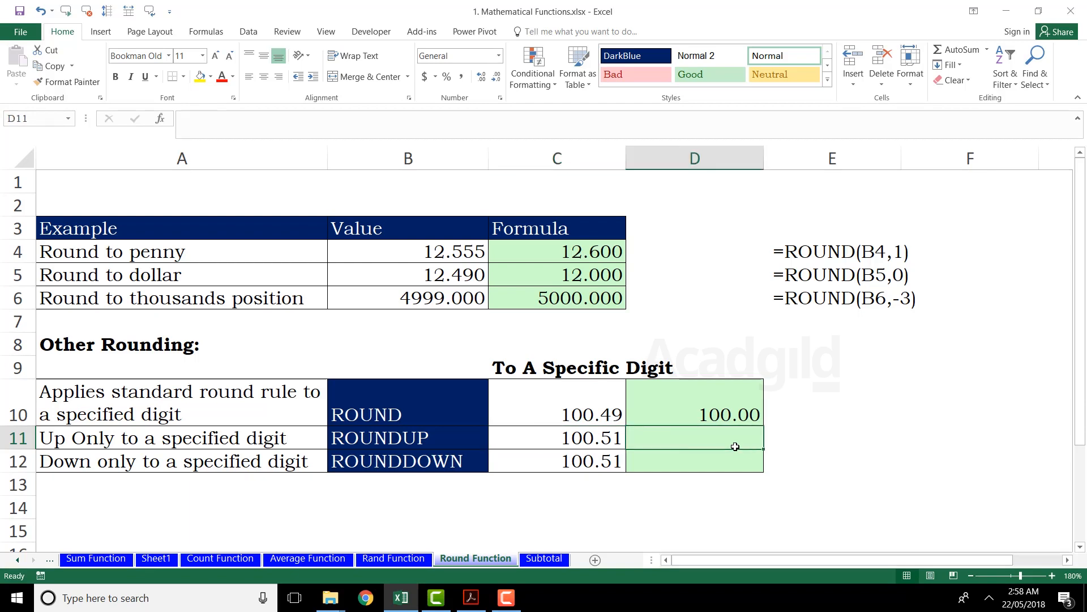
pyautogui.write('=roundu')
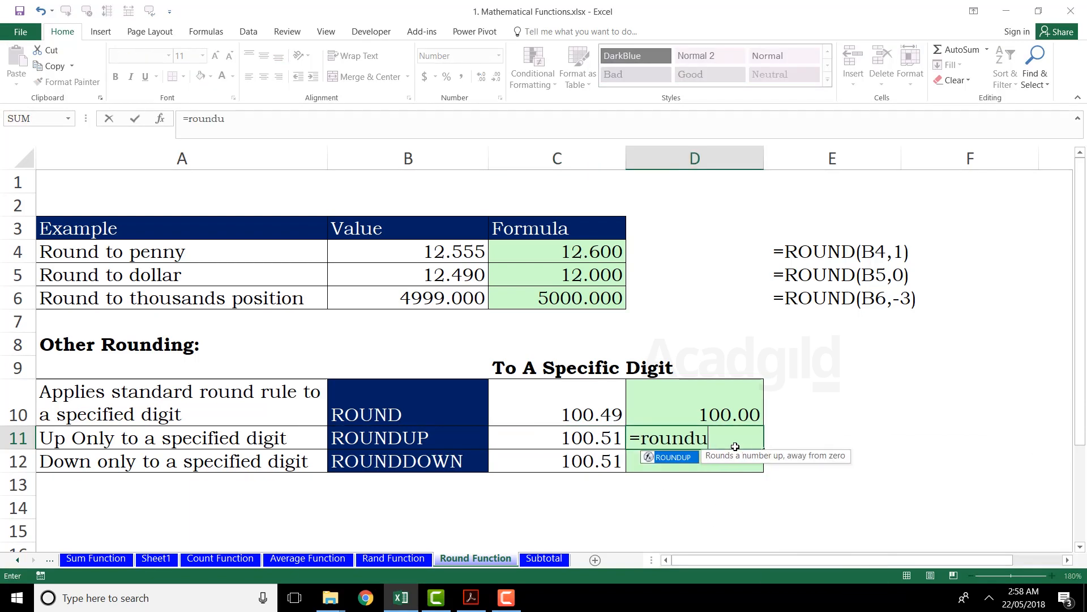
pyautogui.press('Tab')
pyautogui.click(552, 435)
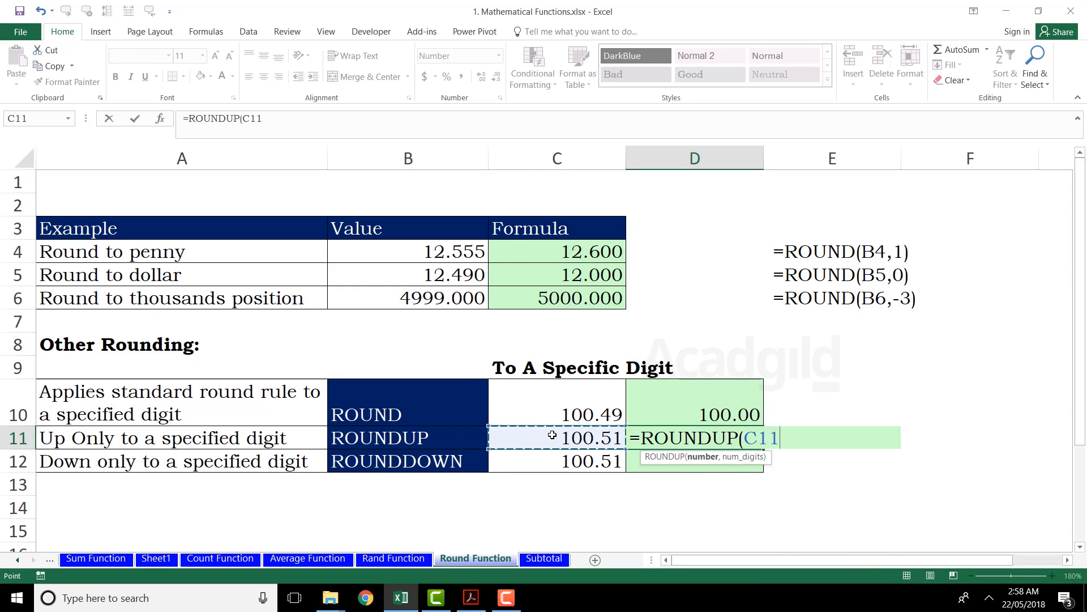
pyautogui.write(',0')
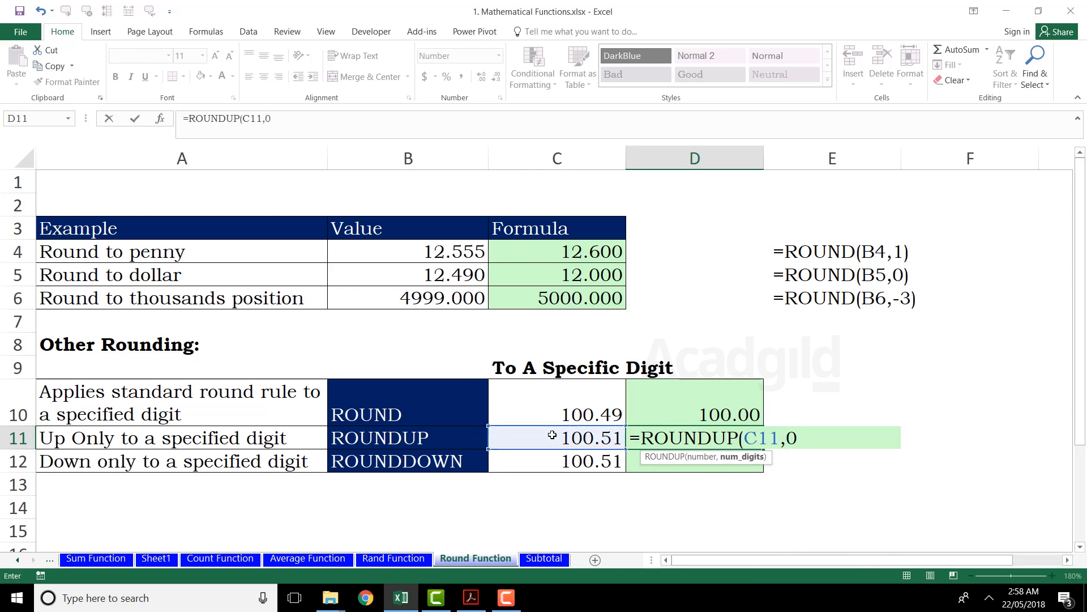
pyautogui.write(')')
pyautogui.press('Return')
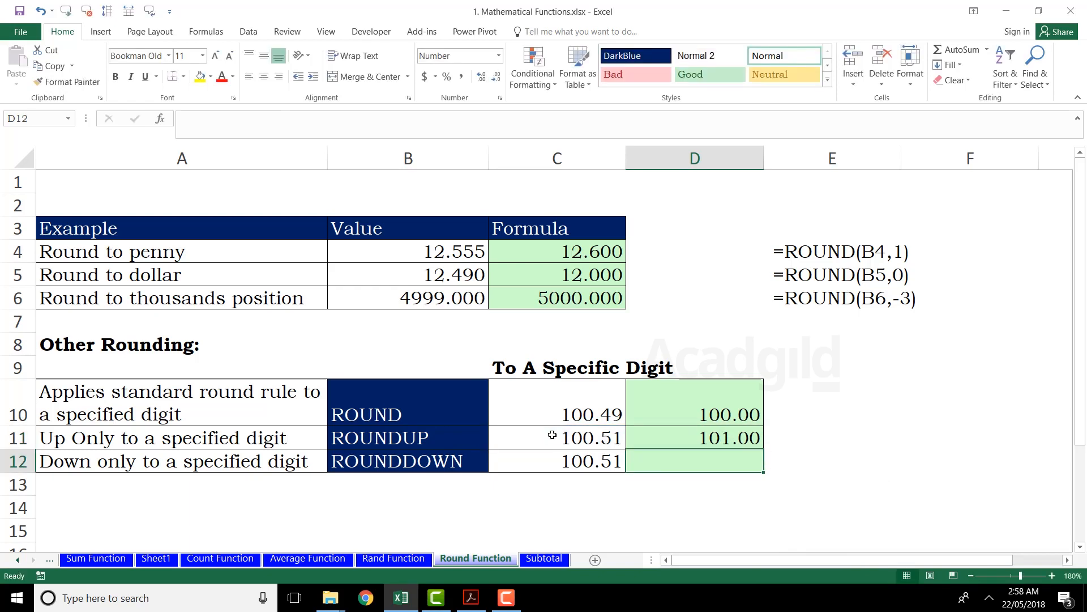
# Step: Test the ROUNDUP formula with a tiny decimal part by setting cell C11 to 100.00001
pyautogui.click(552, 435)
pyautogui.write('100')
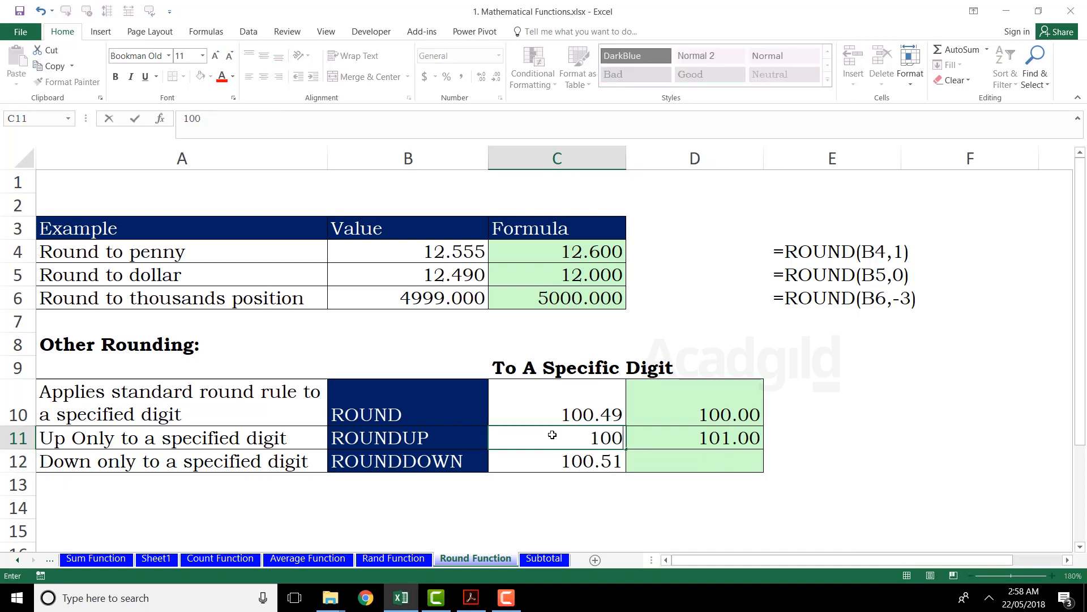
pyautogui.write('.00001')
pyautogui.press('Return')
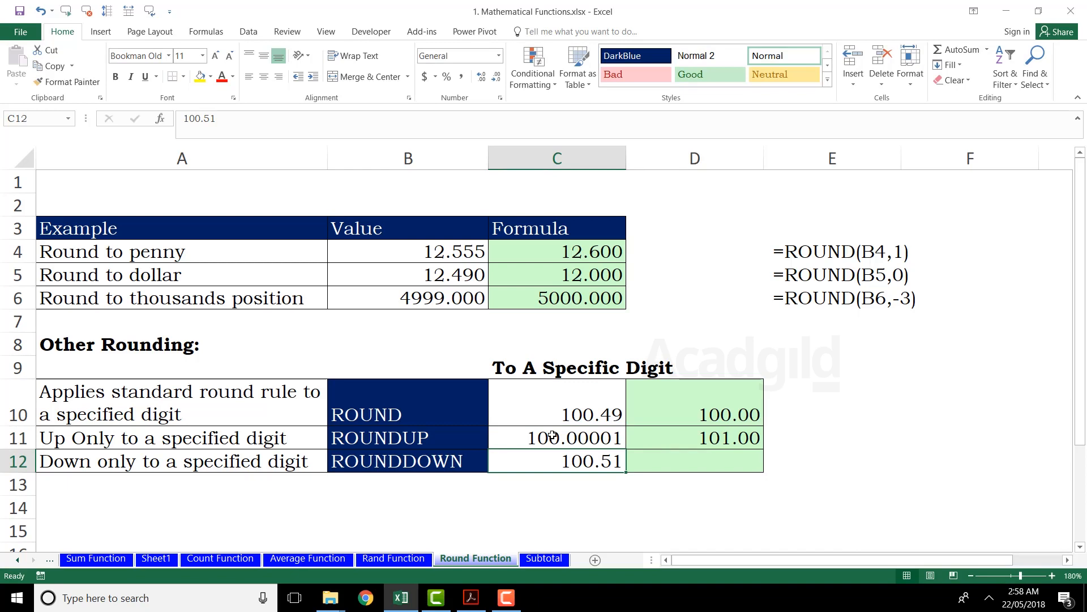
# Step: Test the ROUNDUP formula with a large decimal part by setting cell C11 to 100.99
pyautogui.click(553, 435)
pyautogui.write('100.99')
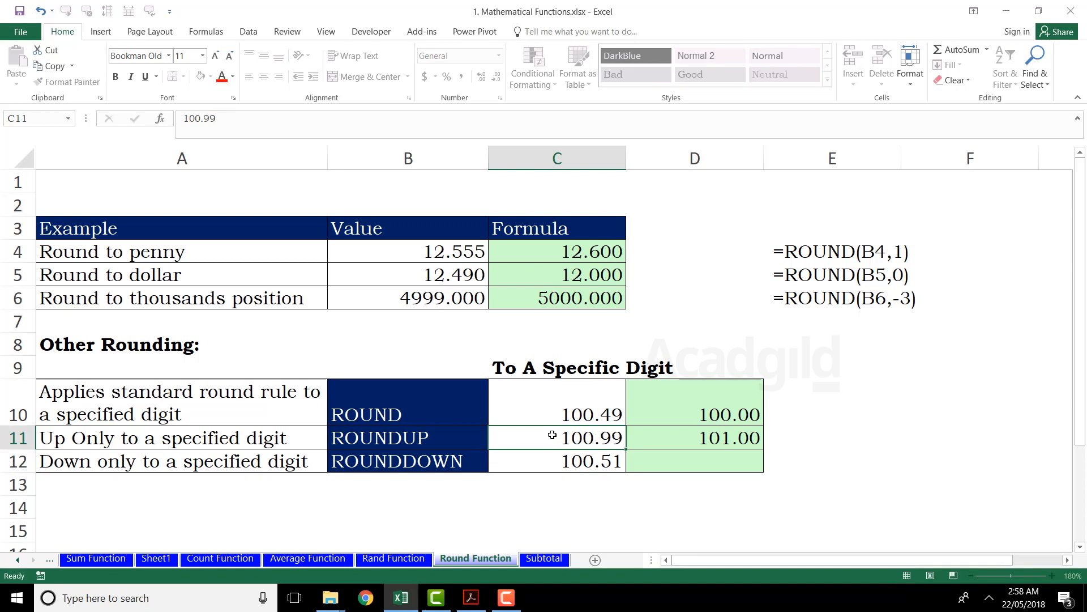
pyautogui.press('Return')
# Step: Test the ROUNDUP formula with a value just above 101 by setting cell C11 to 101.0001
pyautogui.click(552, 435)
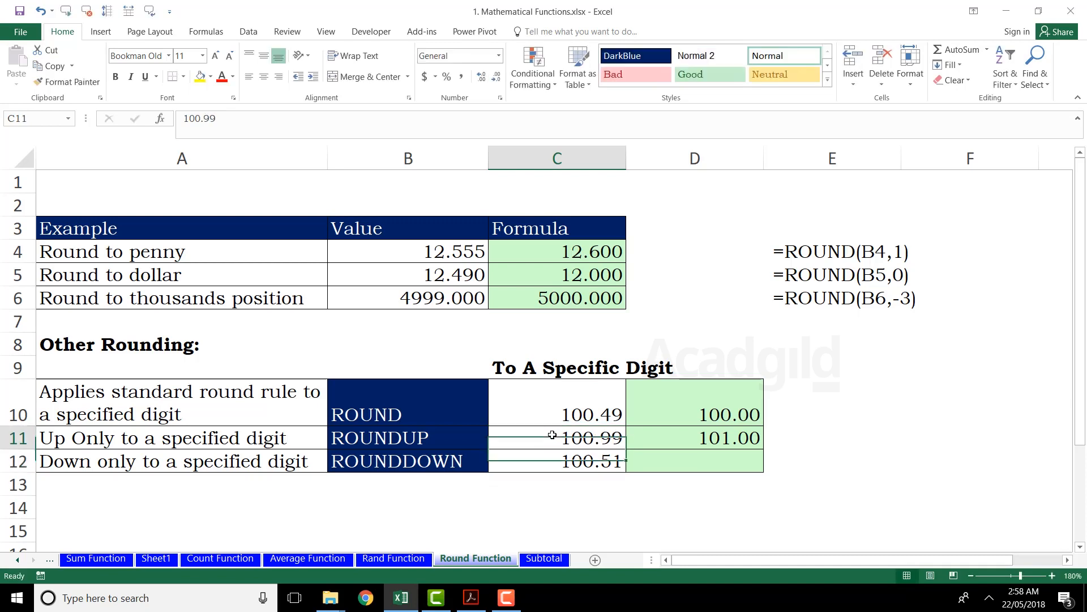
pyautogui.write('1')
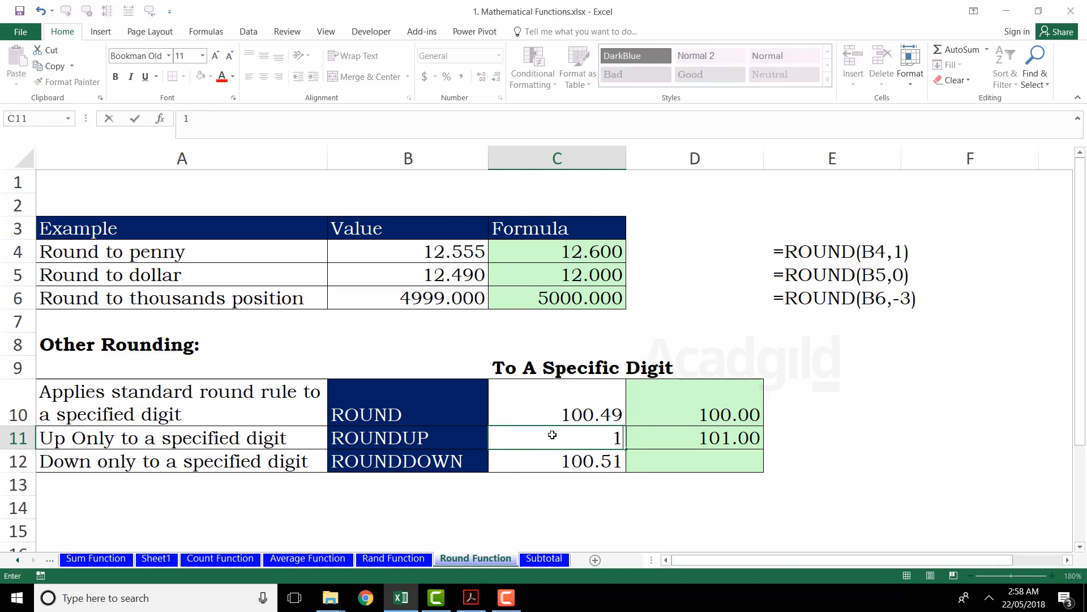
pyautogui.write('01.000')
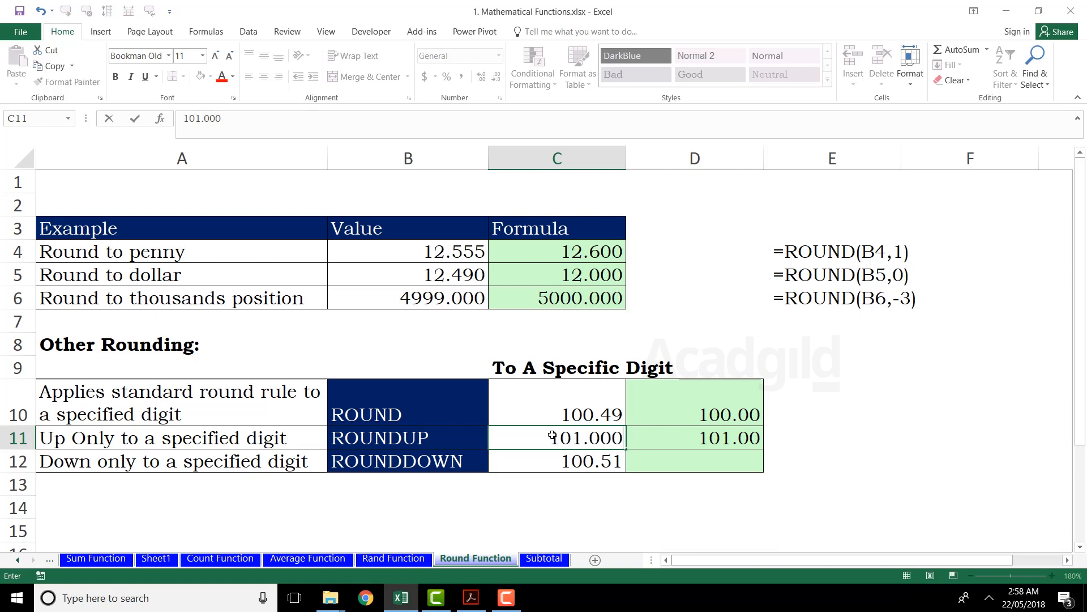
pyautogui.write('1')
pyautogui.press('Return')
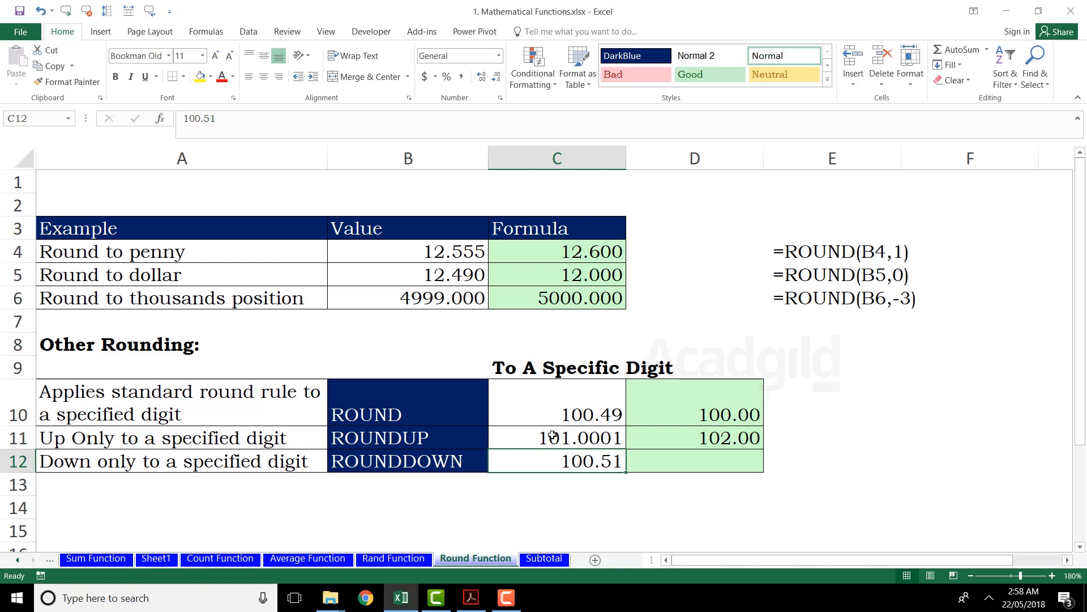
# Step: Round the third value down to a whole number by entering =ROUNDDOWN(C12,0) in cell D12
pyautogui.click(705, 458)
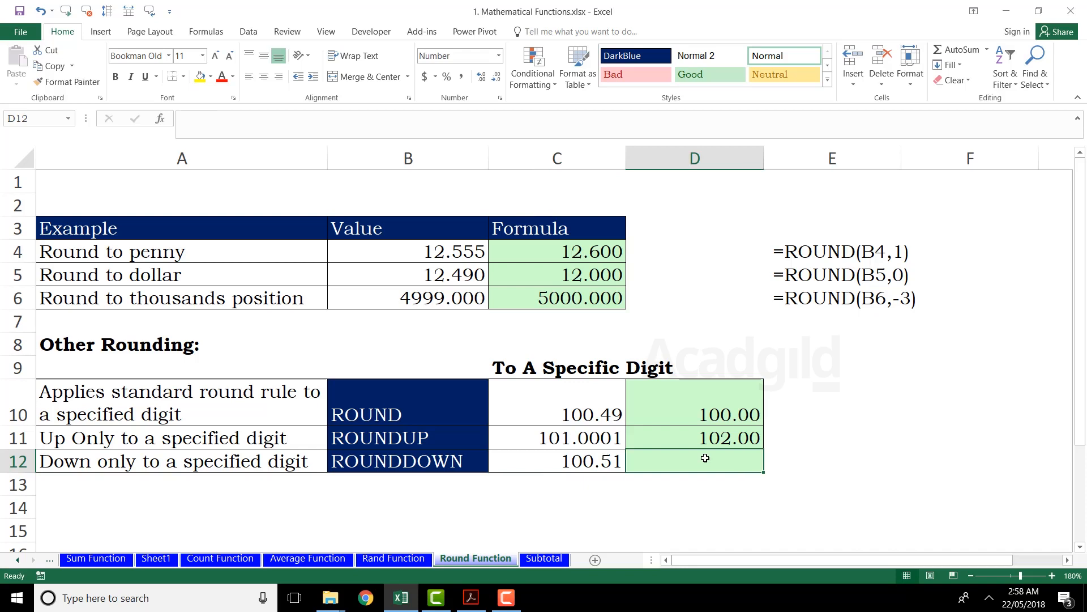
pyautogui.write('=rounddow')
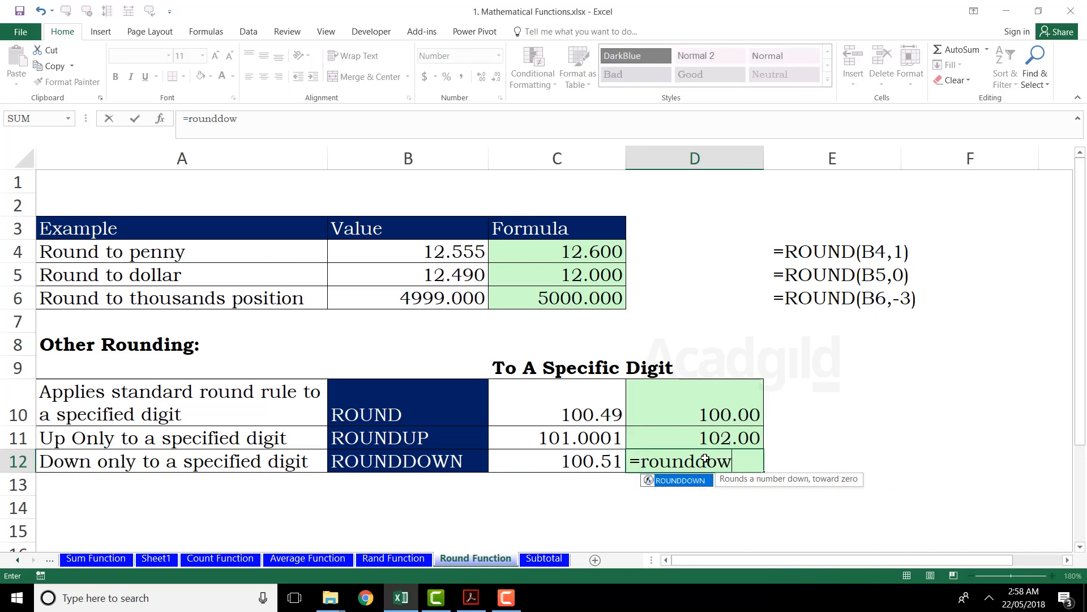
pyautogui.press('Tab')
pyautogui.click(586, 463)
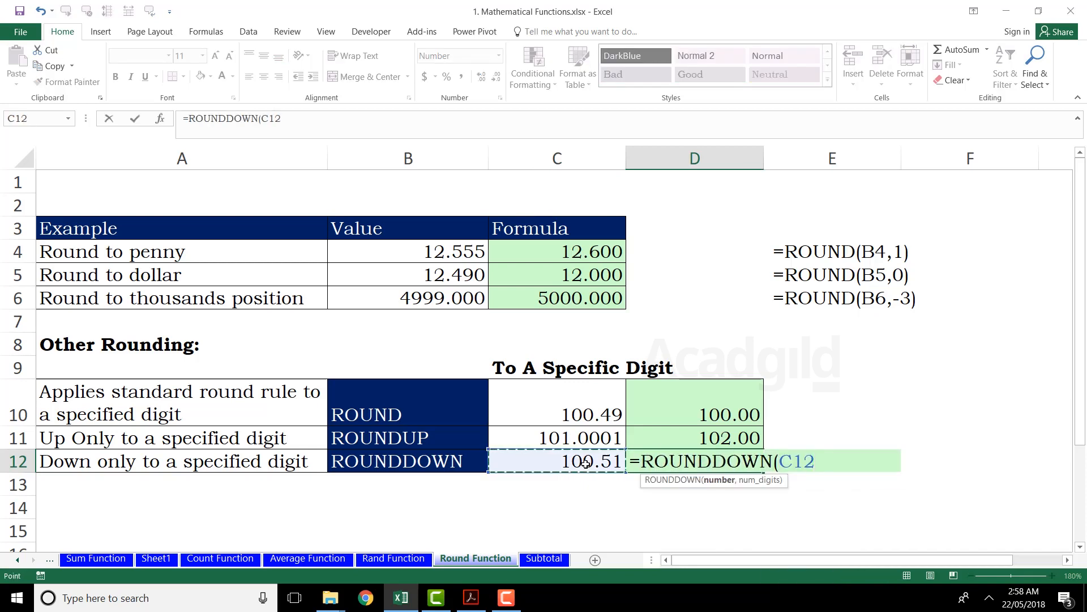
pyautogui.write(',0)')
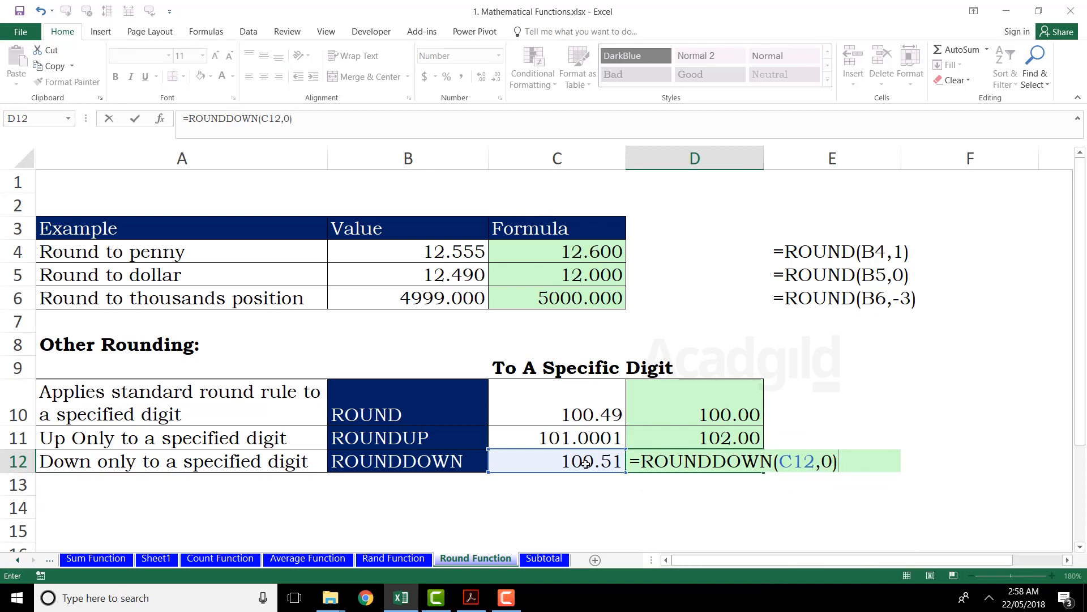
pyautogui.press('Return')
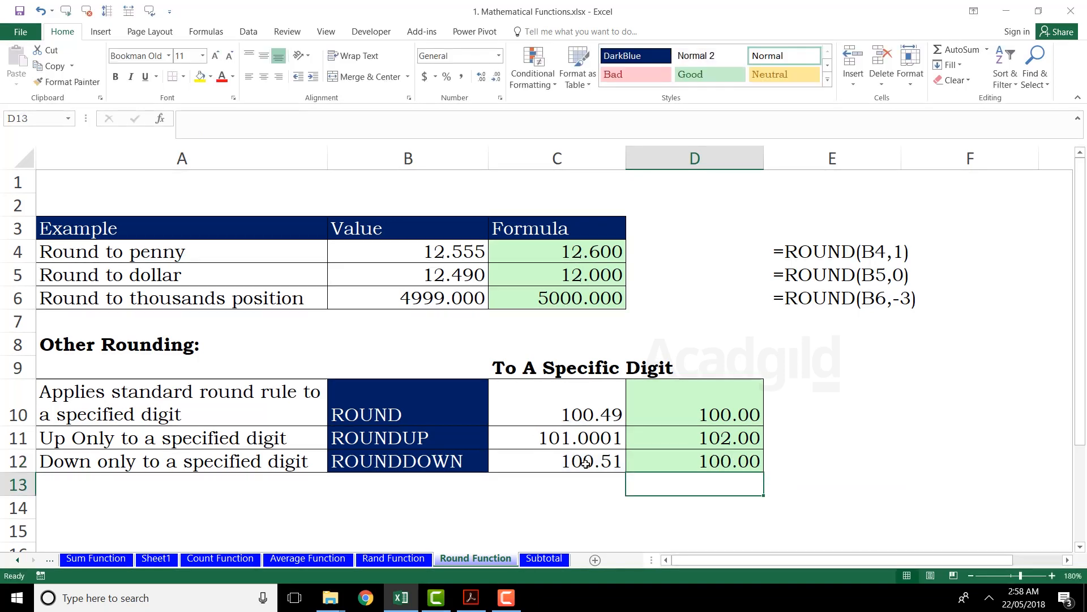
# Step: Test the ROUNDDOWN formula with a value just below 101 by setting cell C12 to 100.9999
pyautogui.press('Up')
pyautogui.click(586, 463)
pyautogui.write('100')
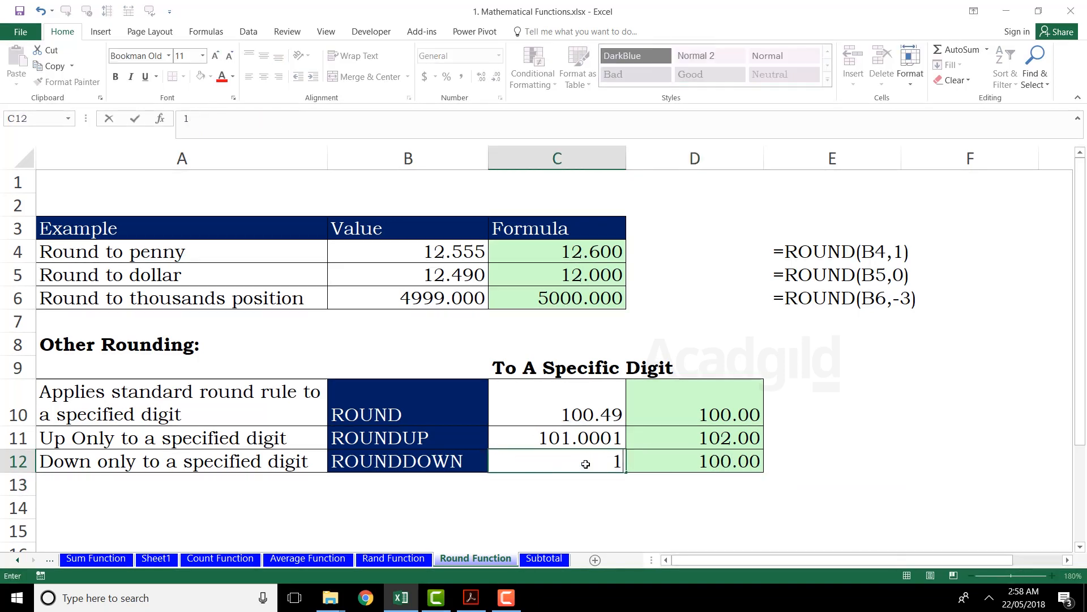
pyautogui.write('.99')
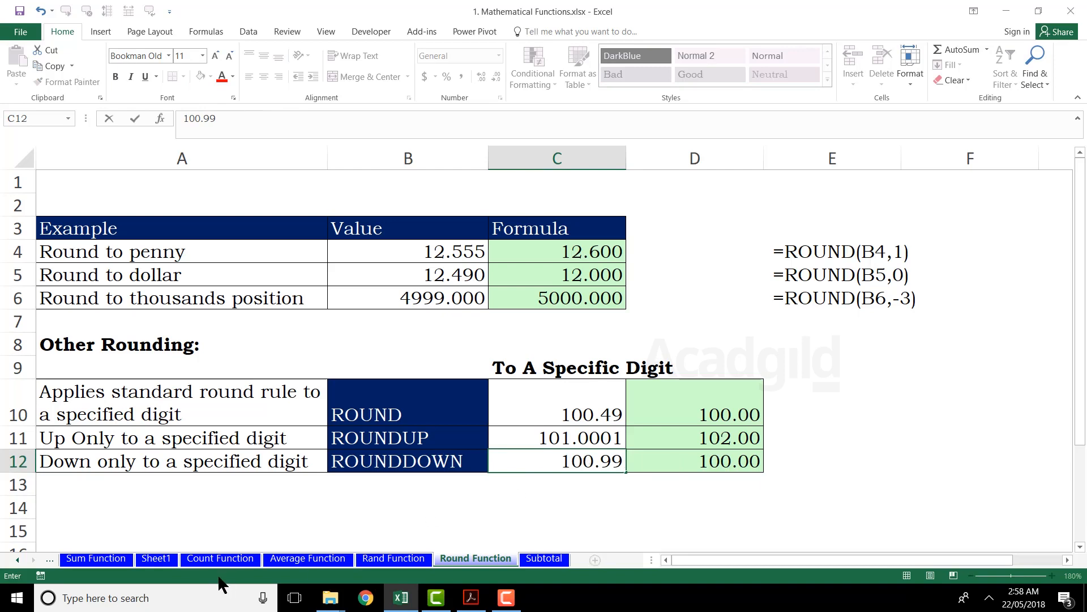
pyautogui.write('99')
pyautogui.press('Return')
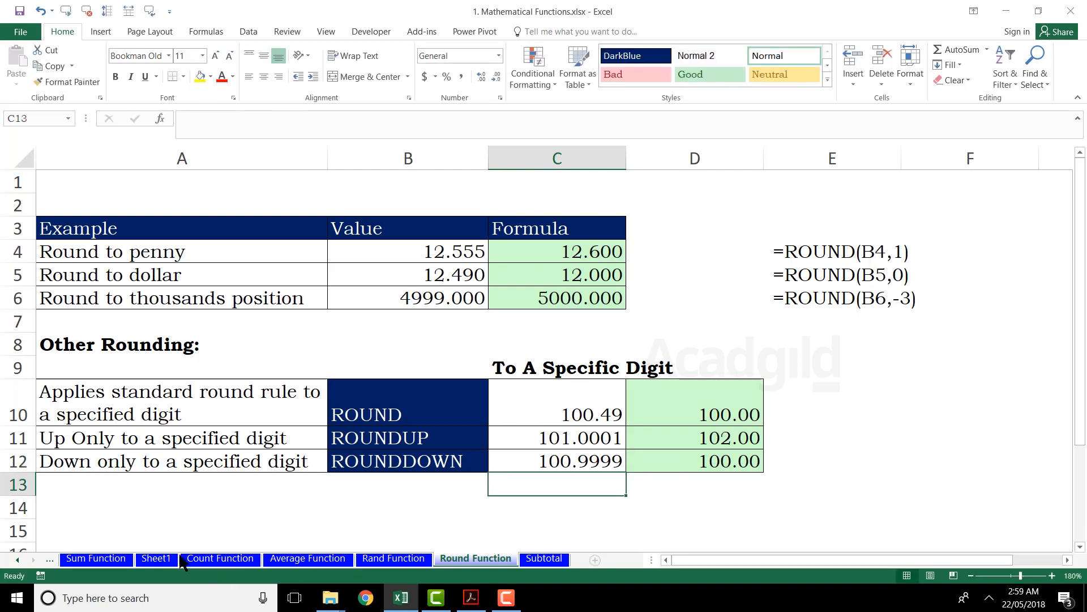
# Step: Test the ROUNDDOWN formula with a value just below 102 by setting cell C12 to 101.99999
pyautogui.click(585, 446)
pyautogui.click(598, 459)
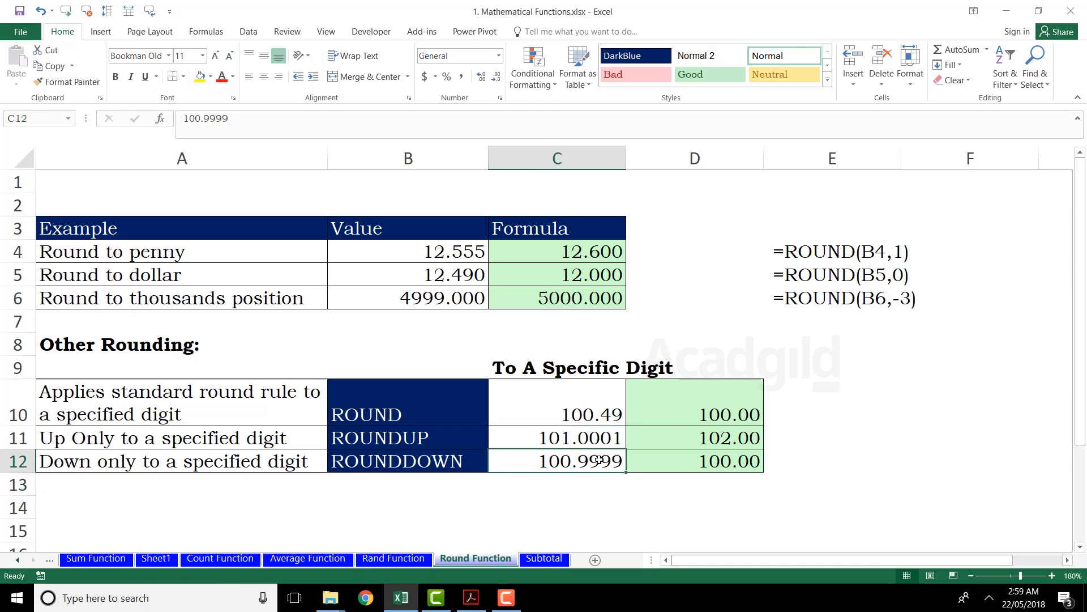
pyautogui.write('101.9')
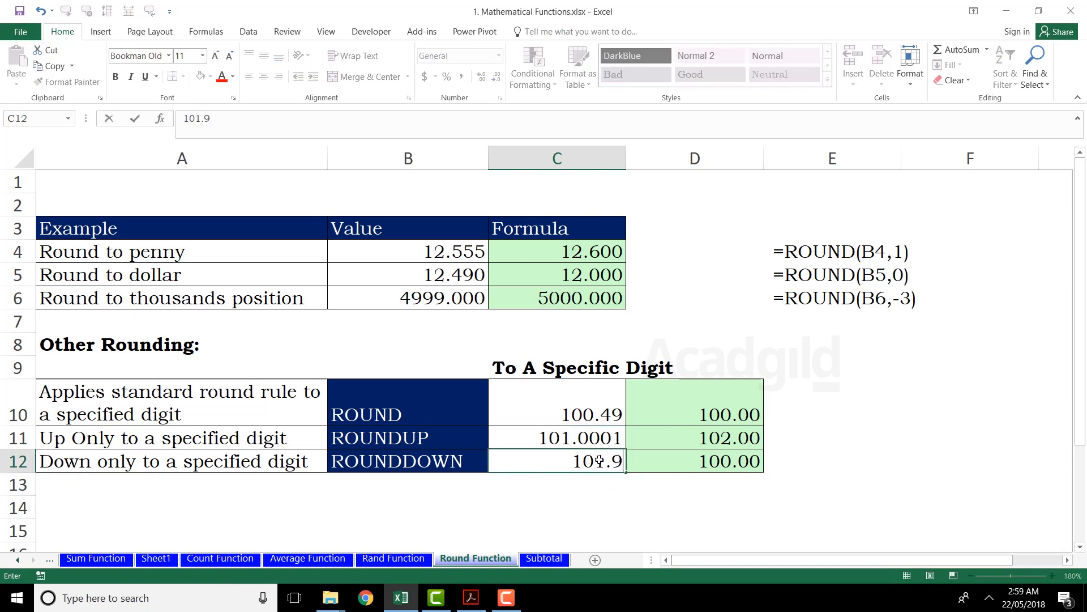
pyautogui.write('9999')
pyautogui.press('Return')
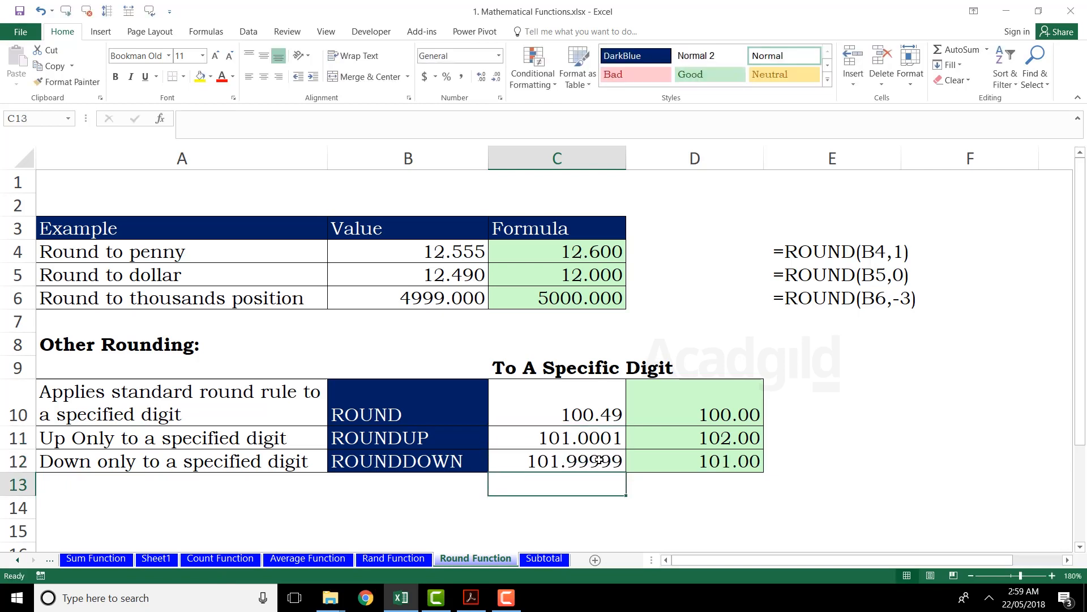